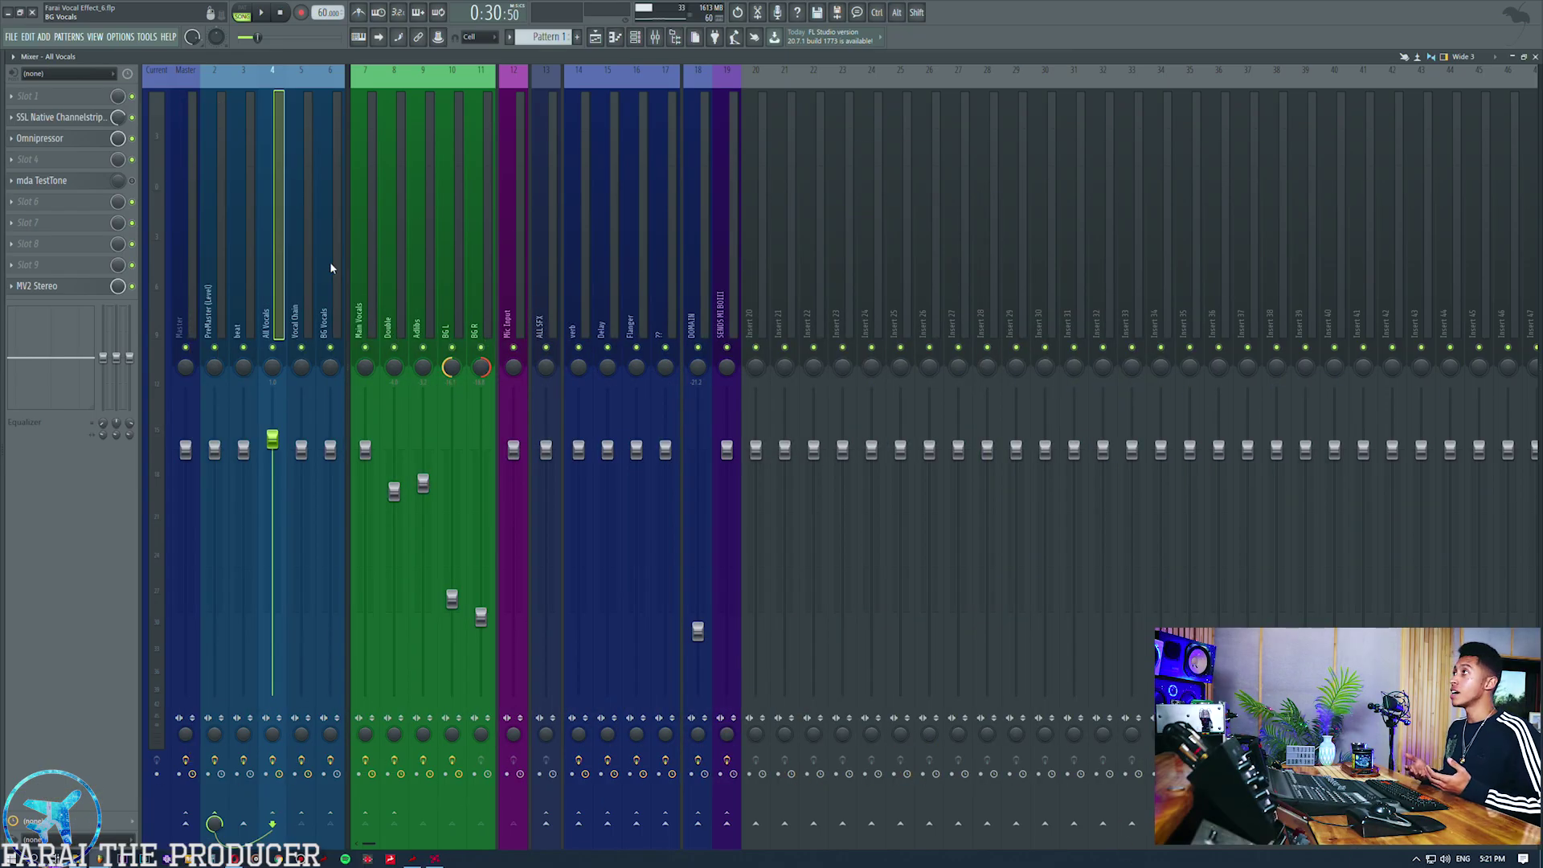
# - Open the MV2 Stereo plugin window from the All Vocals effects rack
pyautogui.click(44, 287)
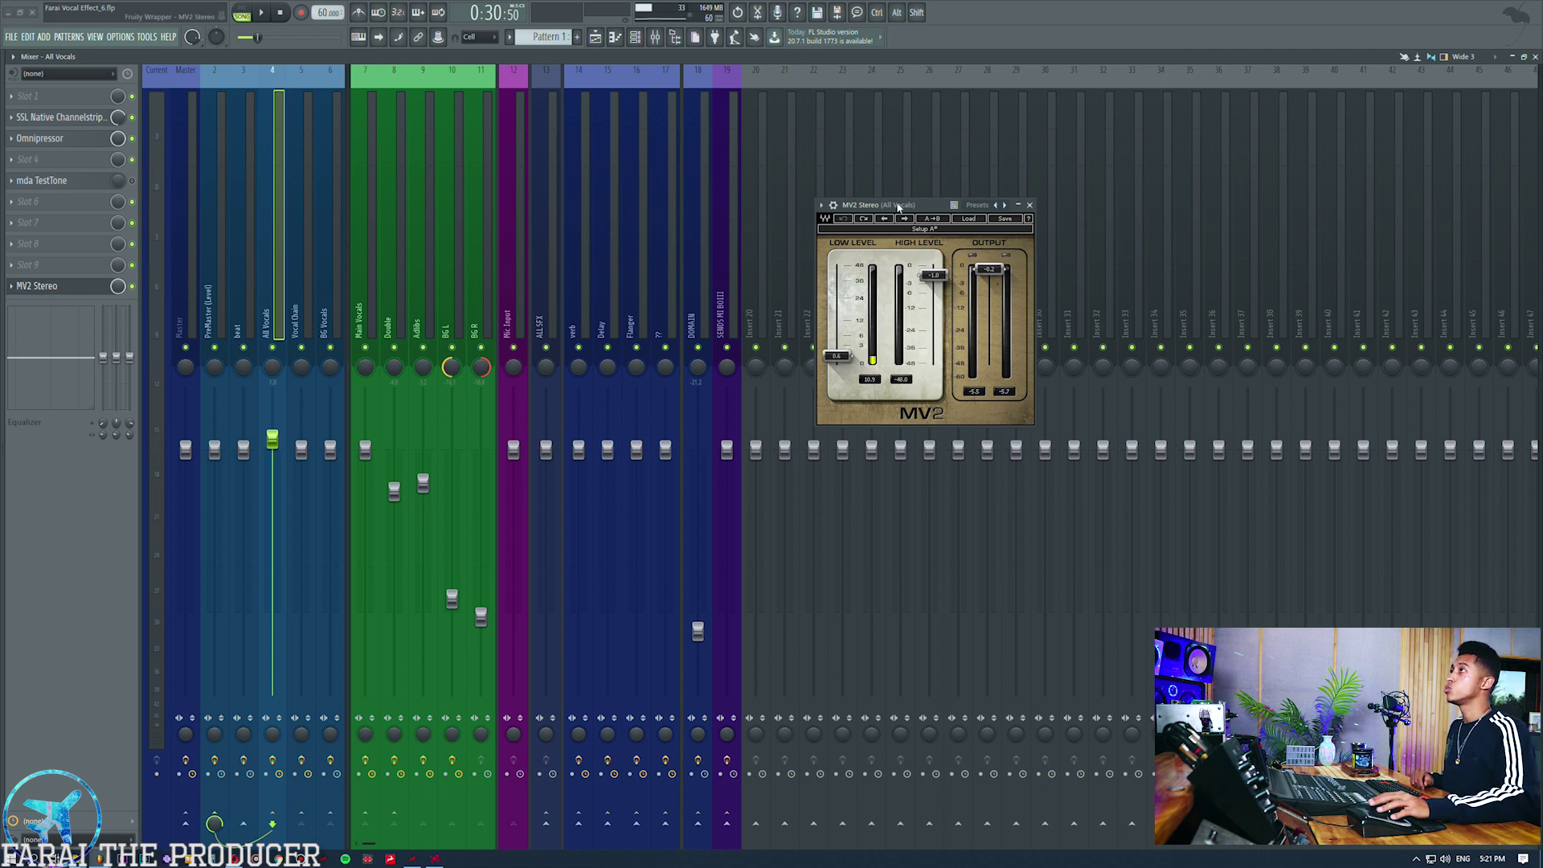
# - Position the MV2 window, check its Low Level value of 0.6, and open the MV2 user manual
pyautogui.moveTo(897, 207); pyautogui.dragTo(941, 191)
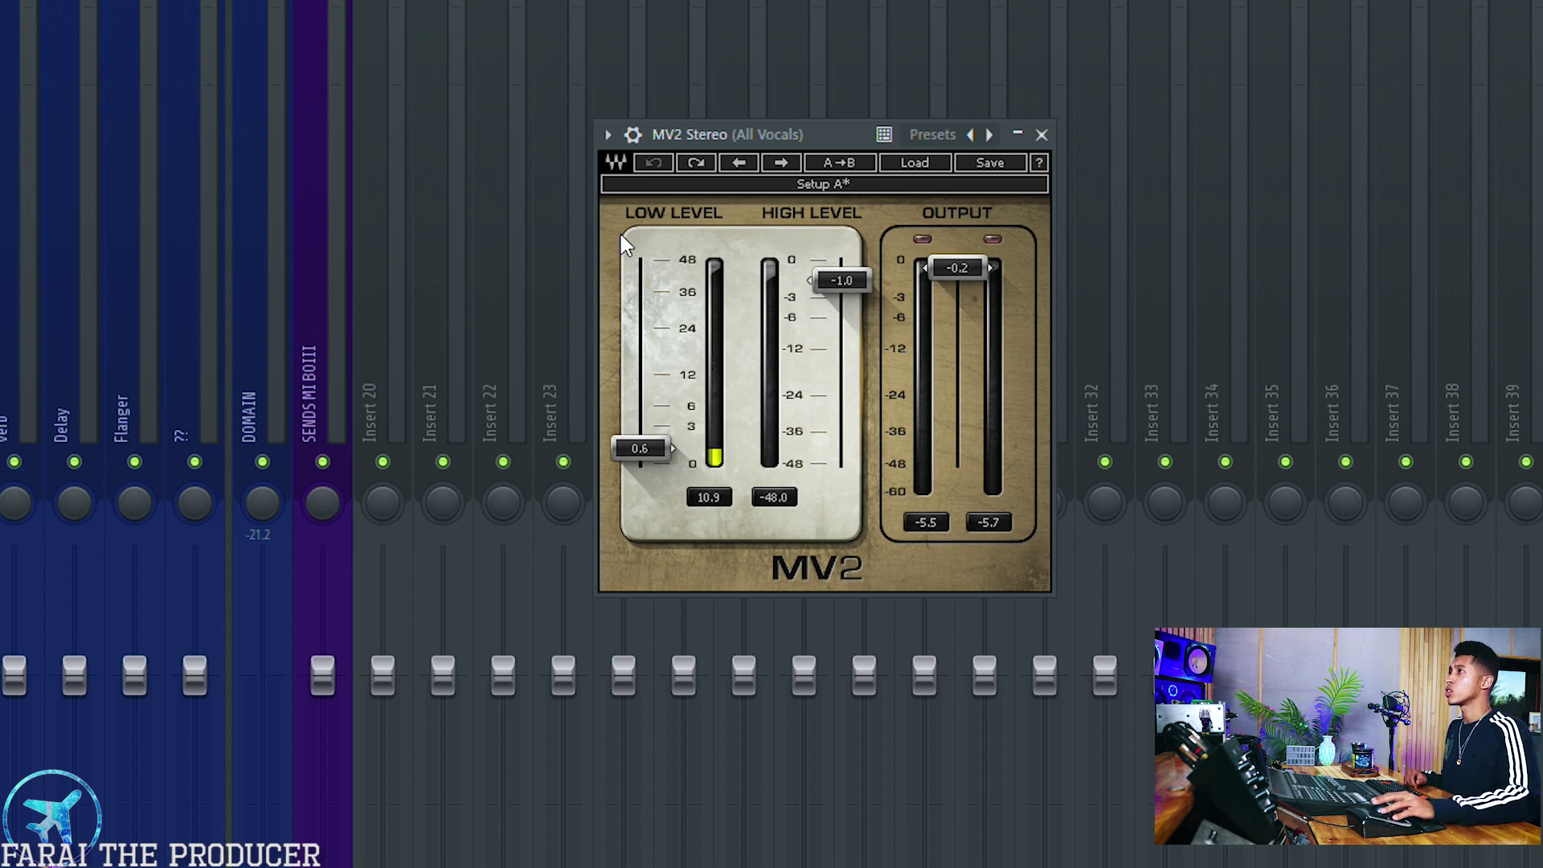
pyautogui.click(640, 448)
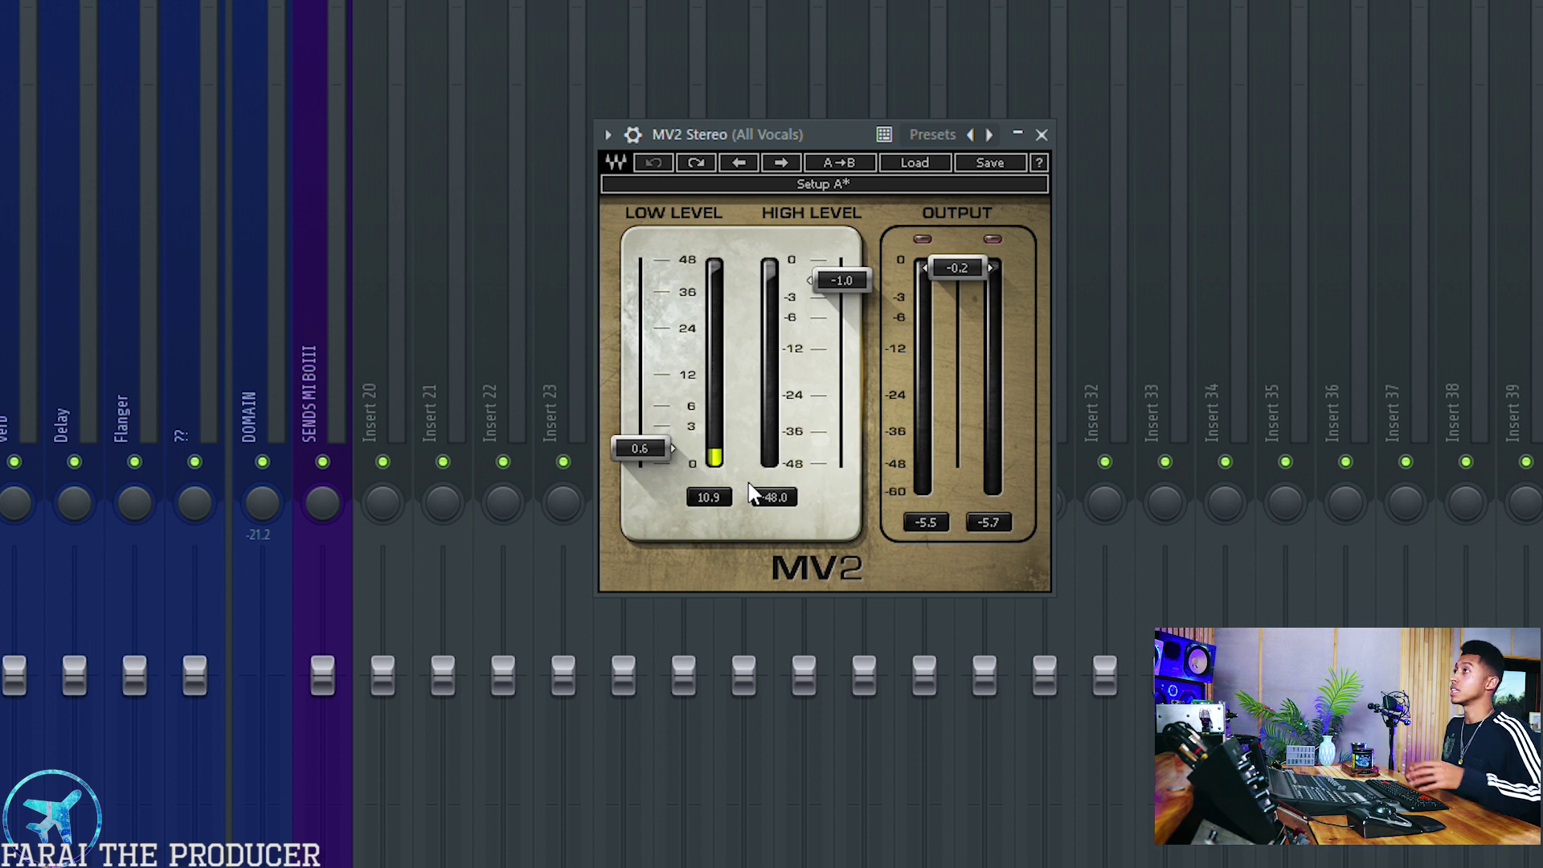
pyautogui.click(1039, 166)
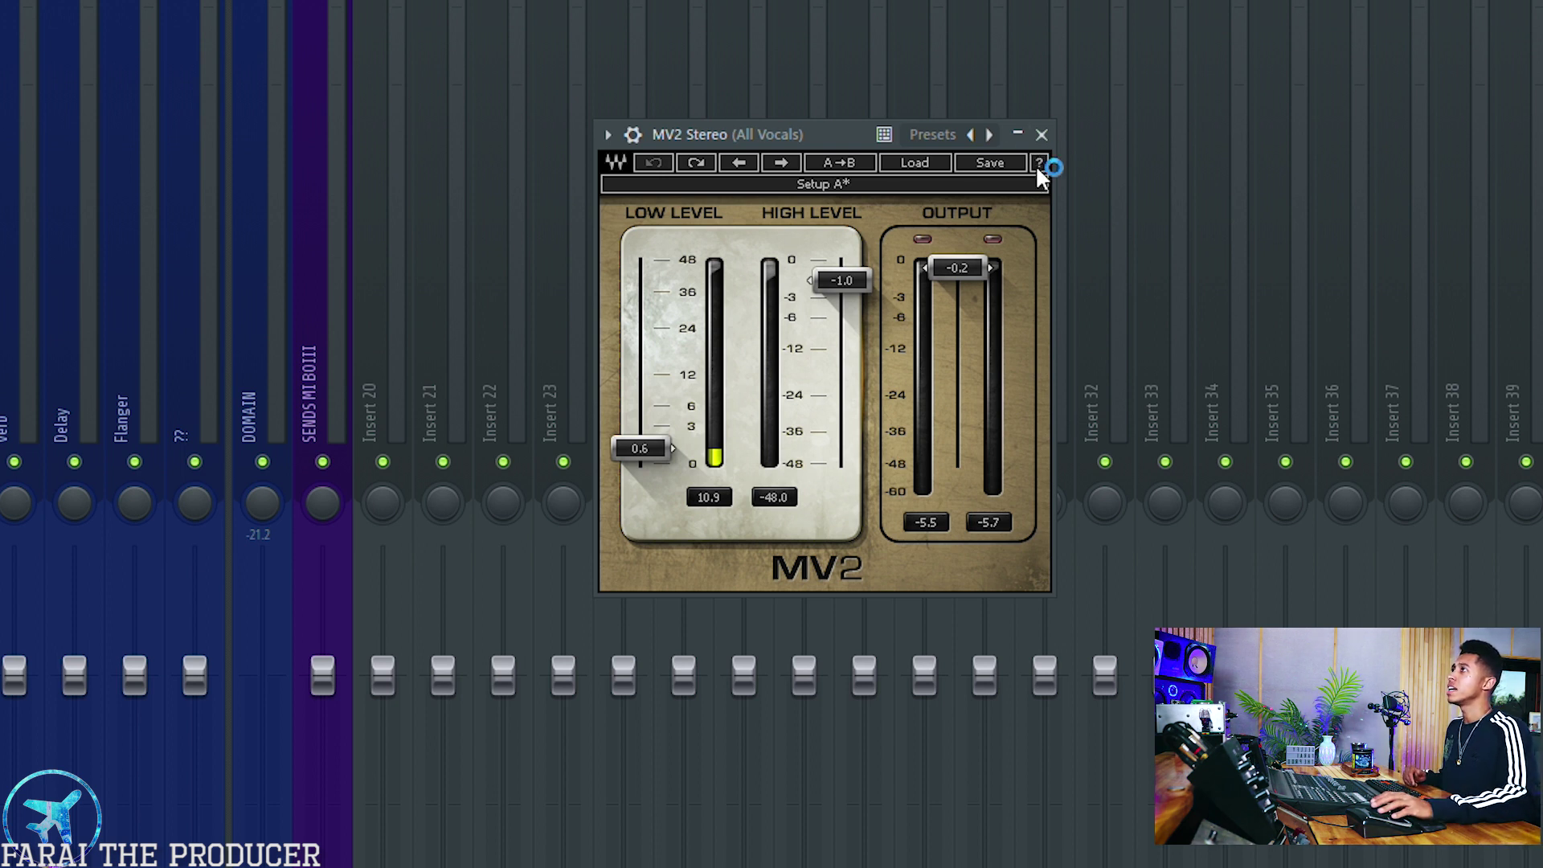
# - In the MV2 manual, jump to 1.3 Concepts and Terminology and read the Low Level Compressor explanation
pyautogui.scroll(-8, 794, 249)
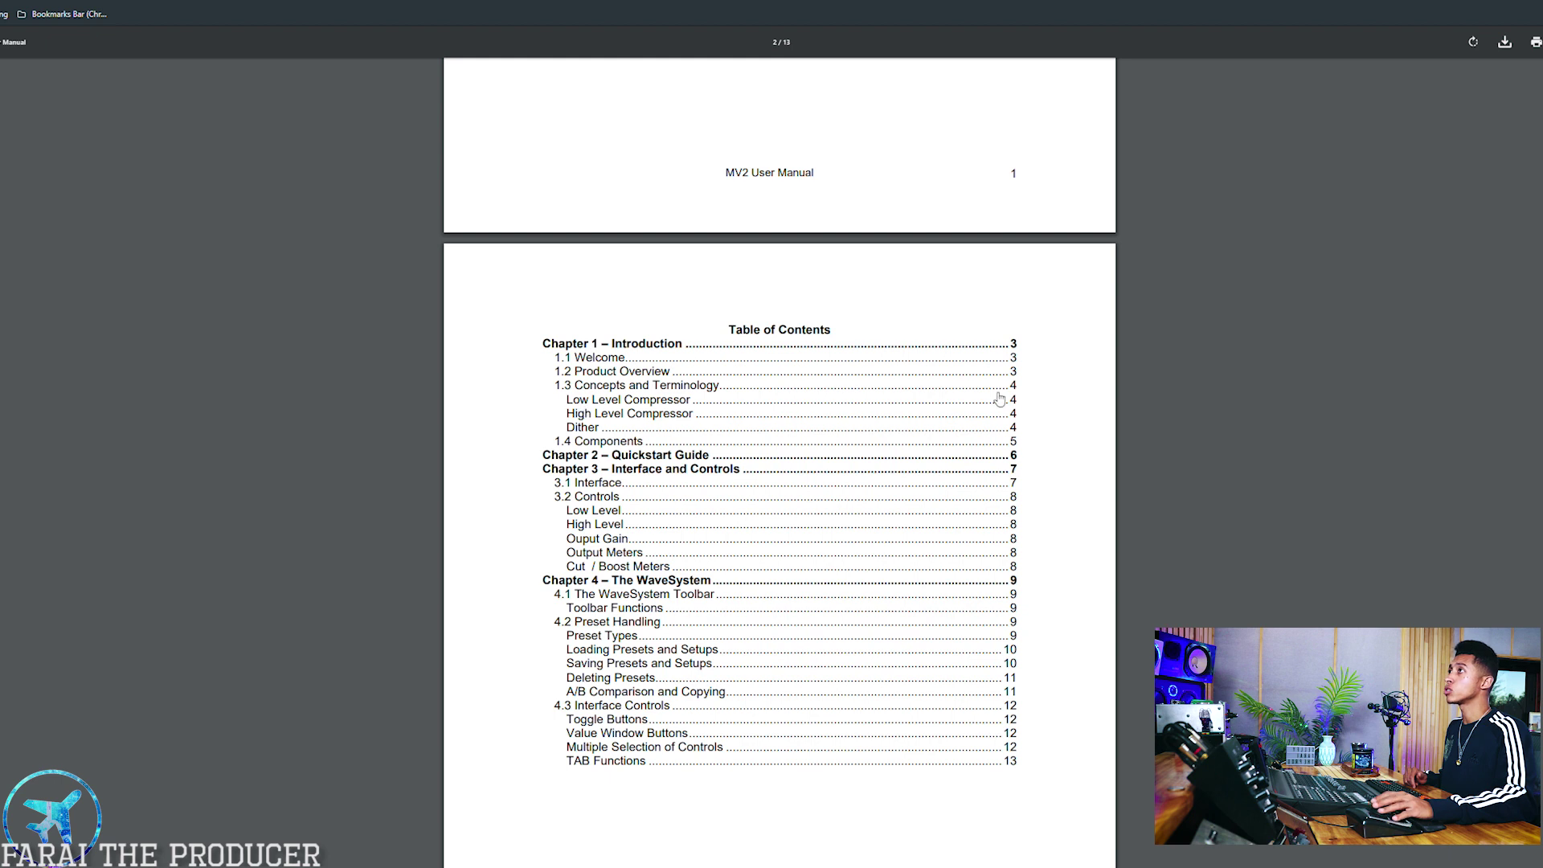
pyautogui.click(1016, 406)
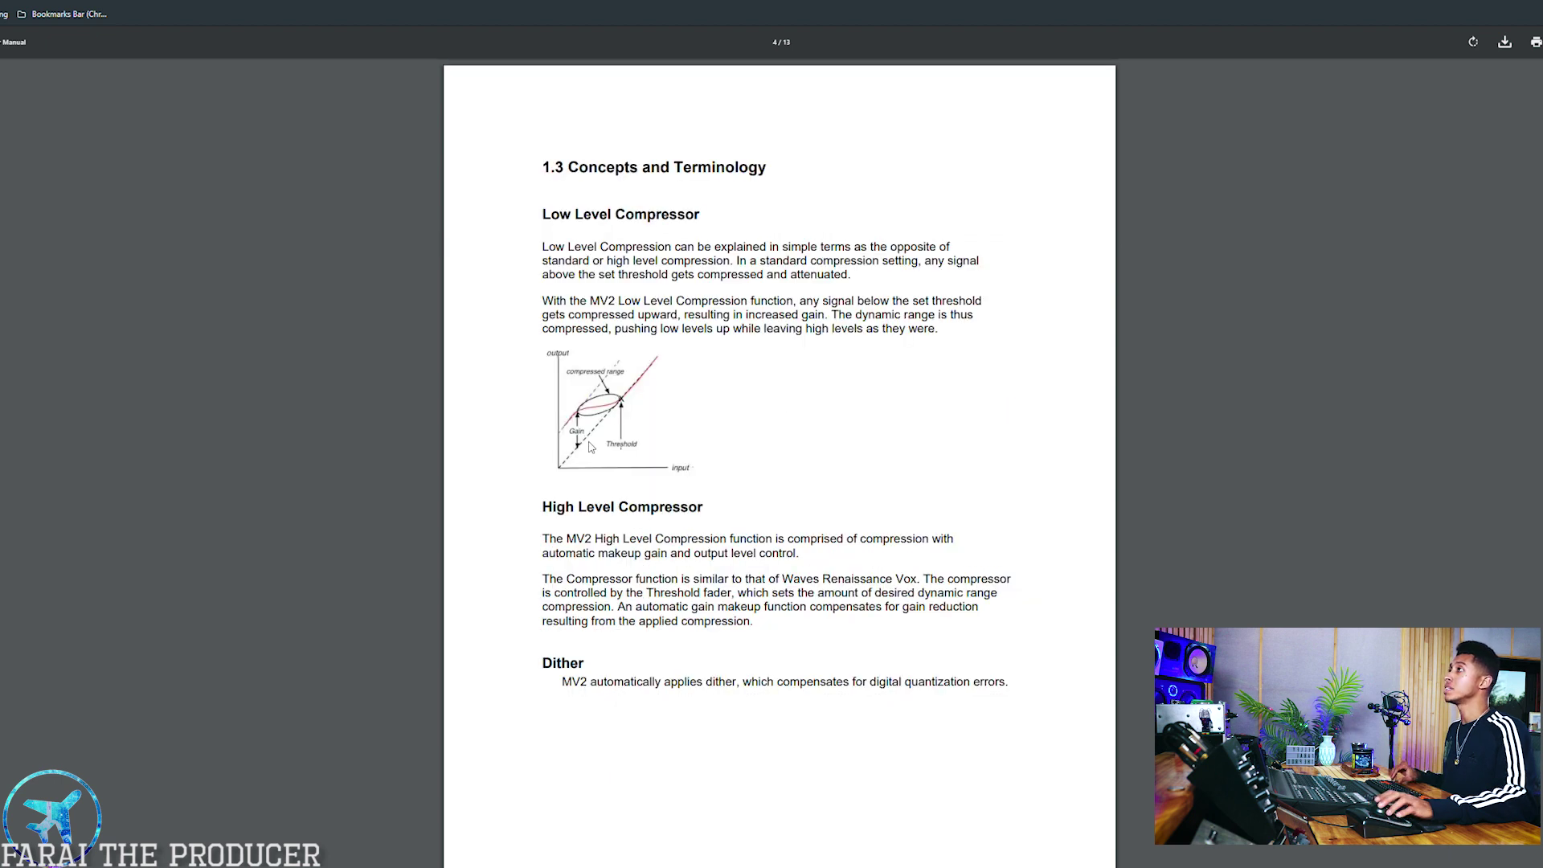
pyautogui.scroll(5, 591, 448)
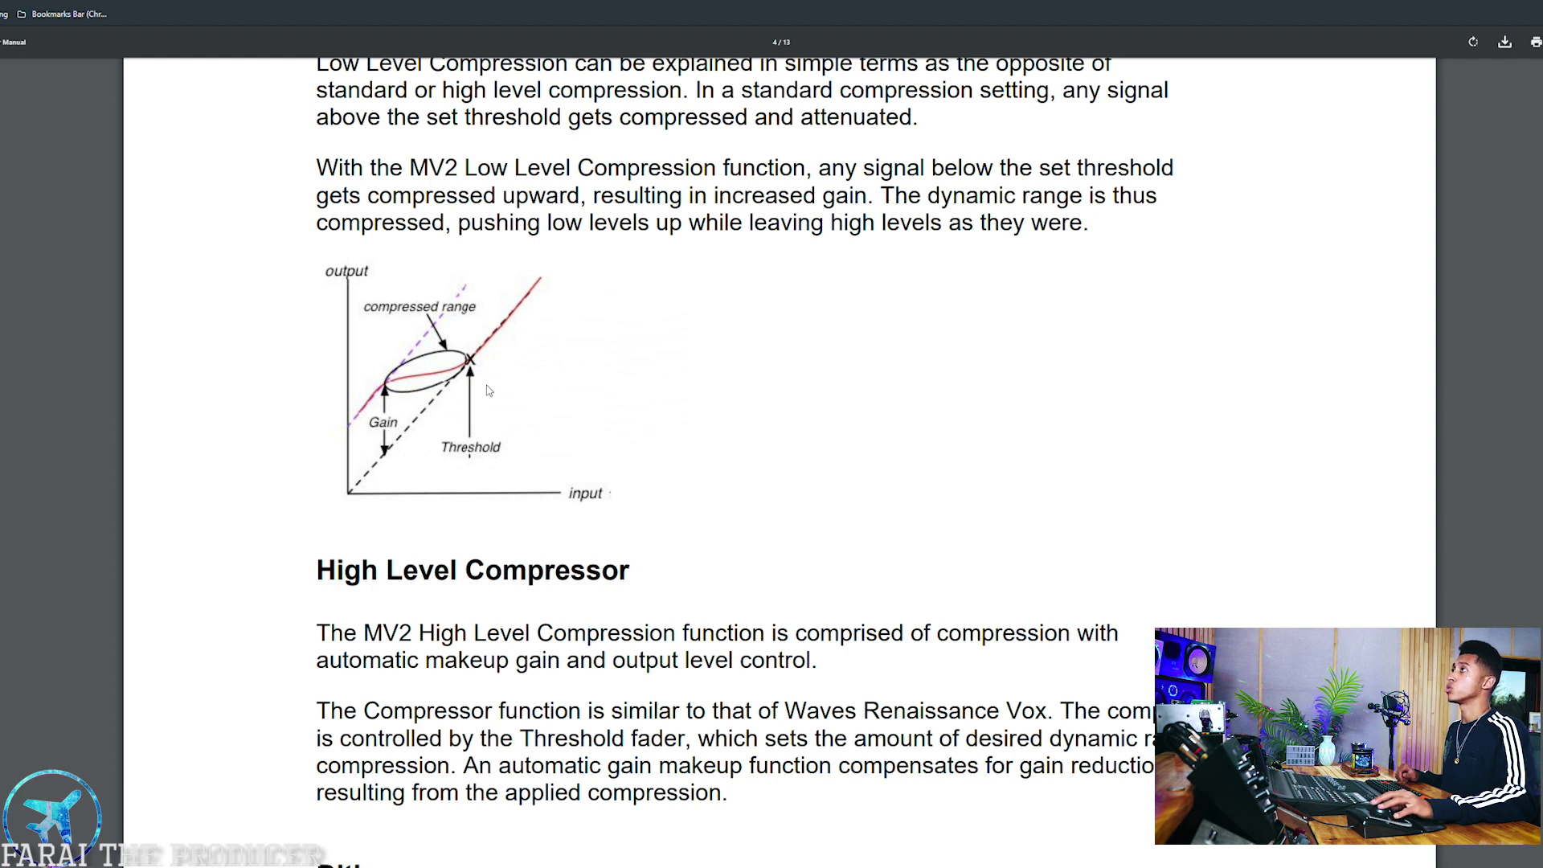
pyautogui.scroll(3, 507, 457)
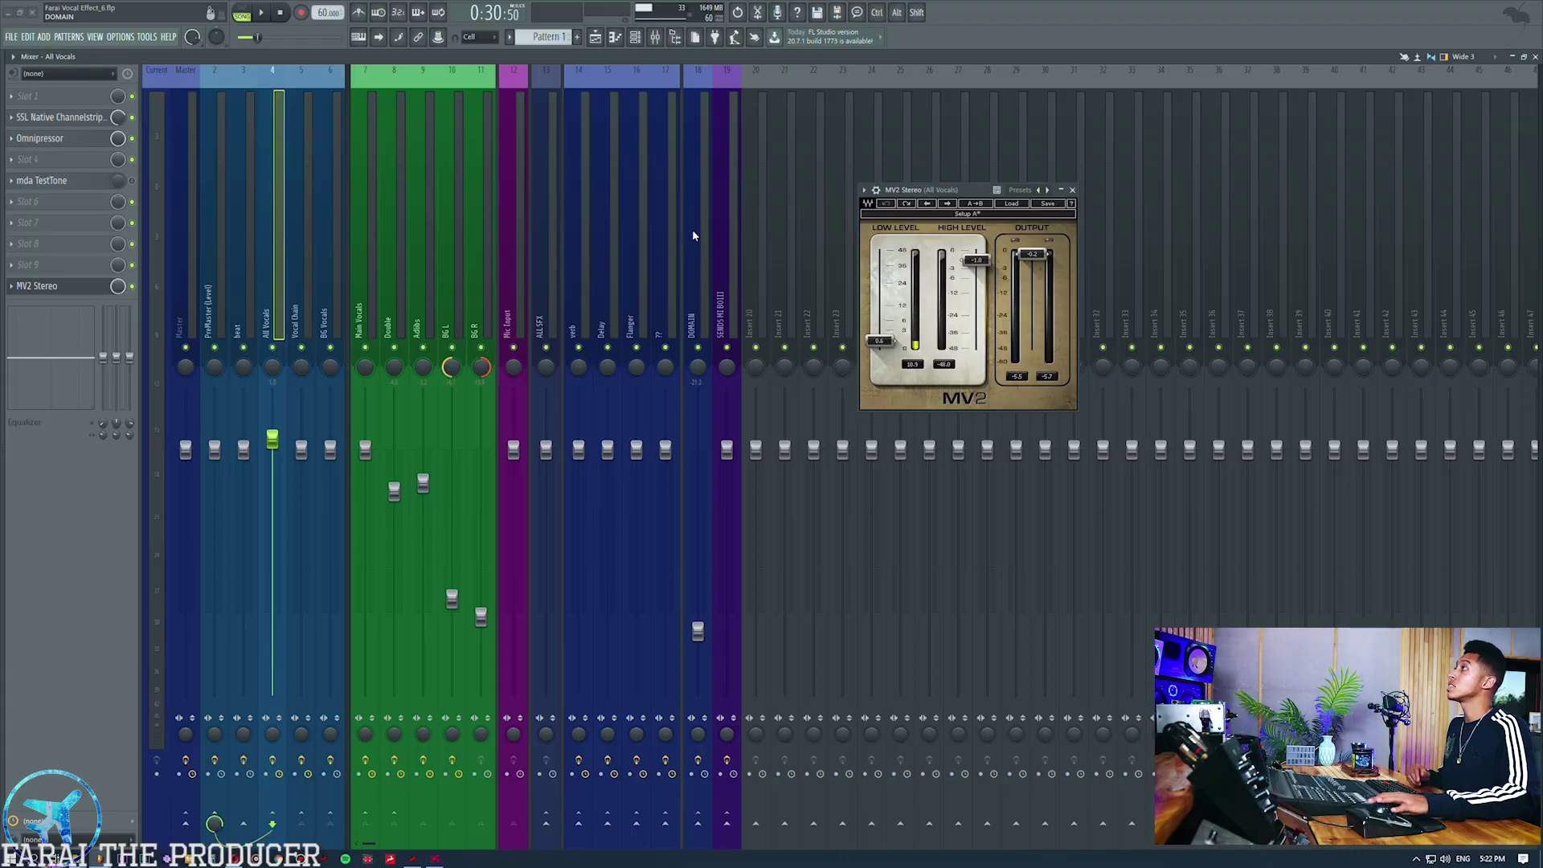
pyautogui.click(599, 39)
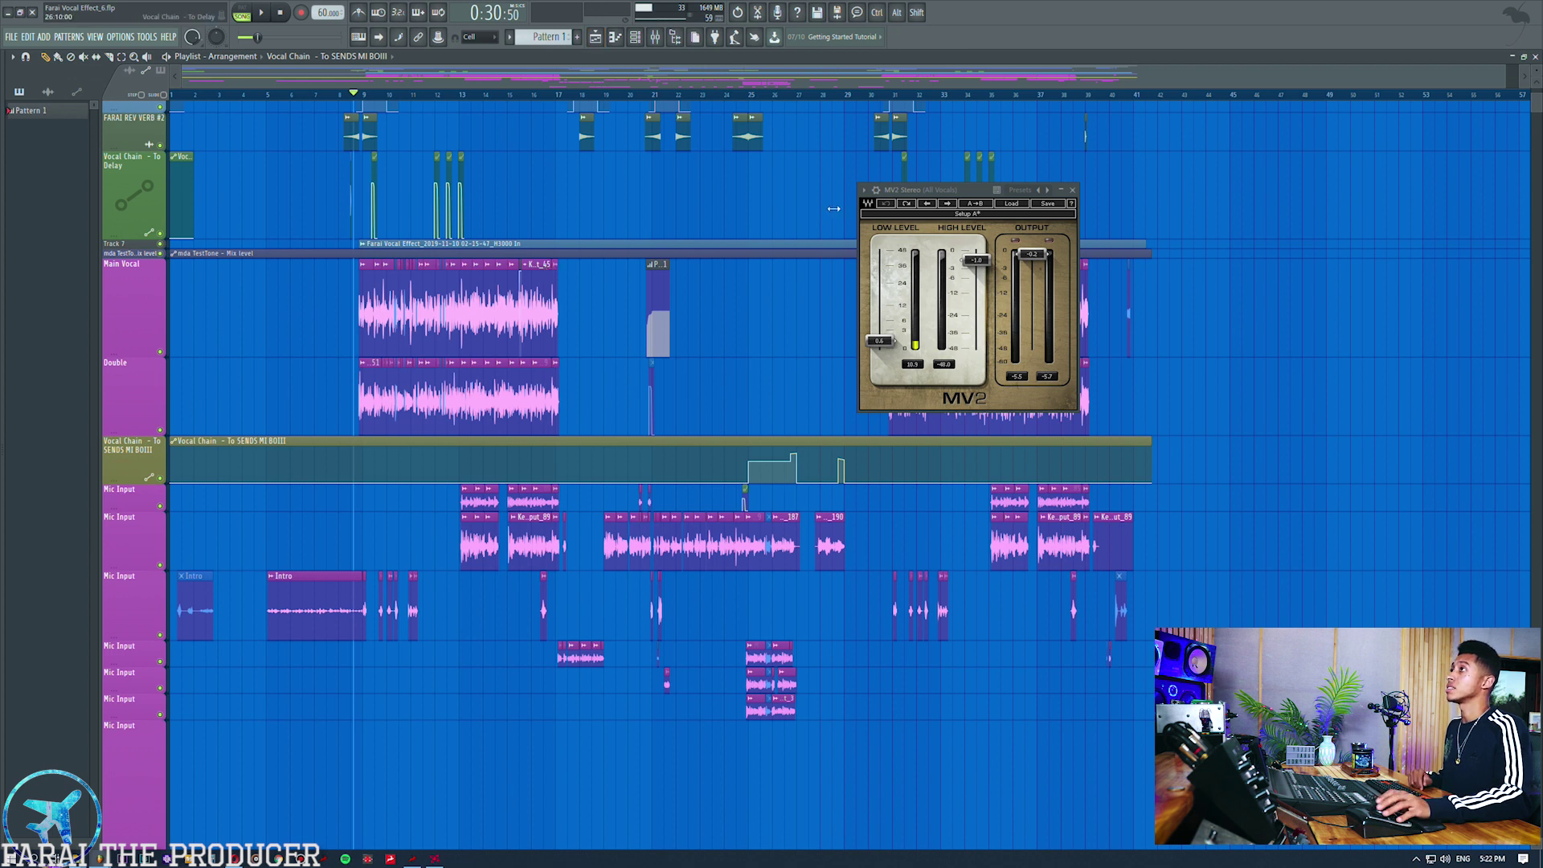
pyautogui.moveTo(935, 192); pyautogui.dragTo(943, 191)
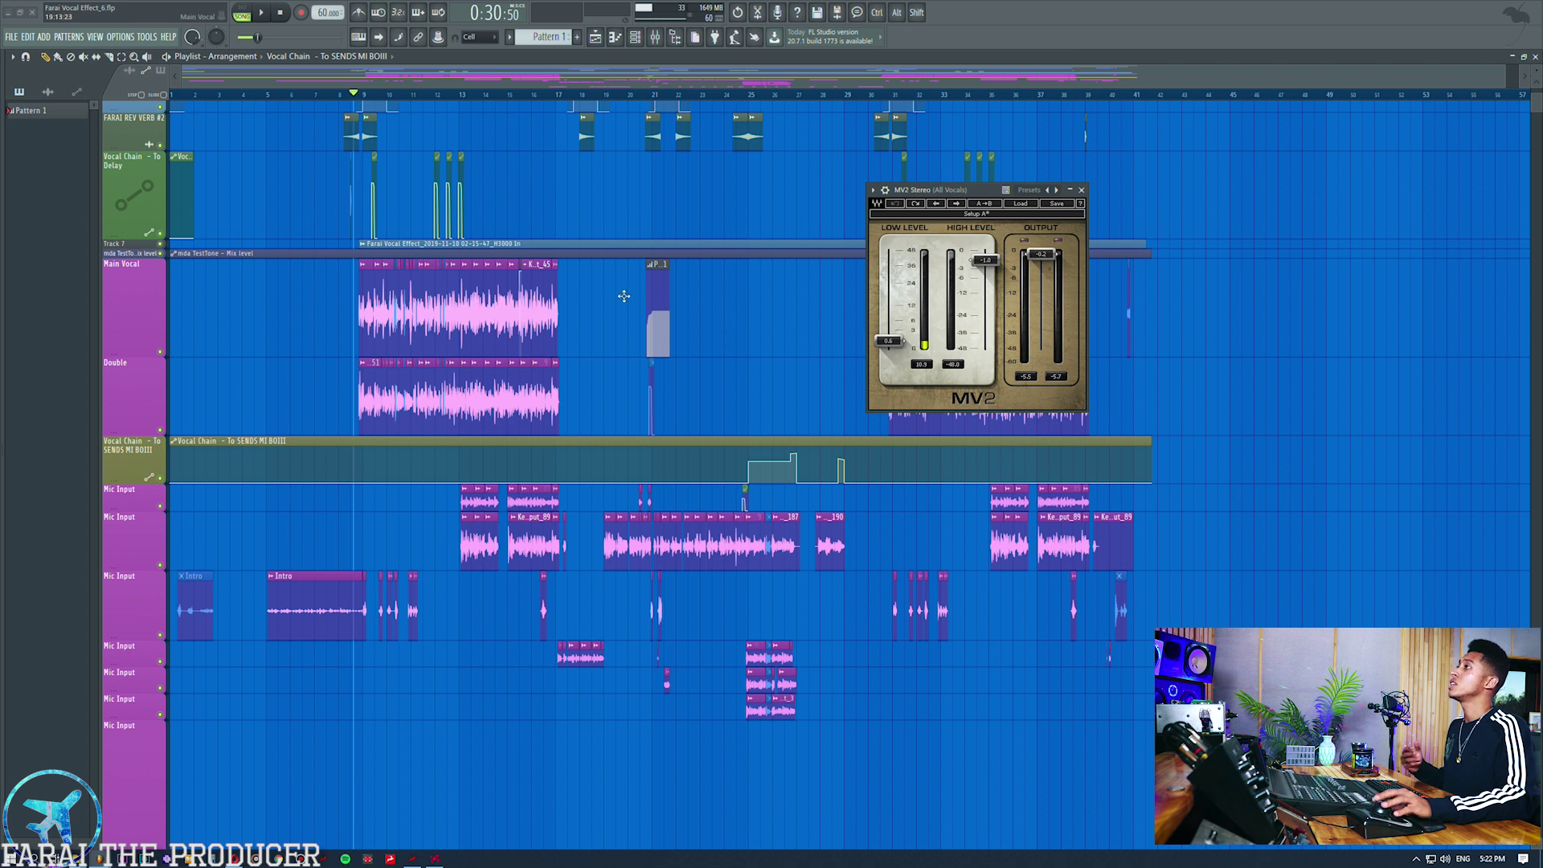
pyautogui.click(362, 394)
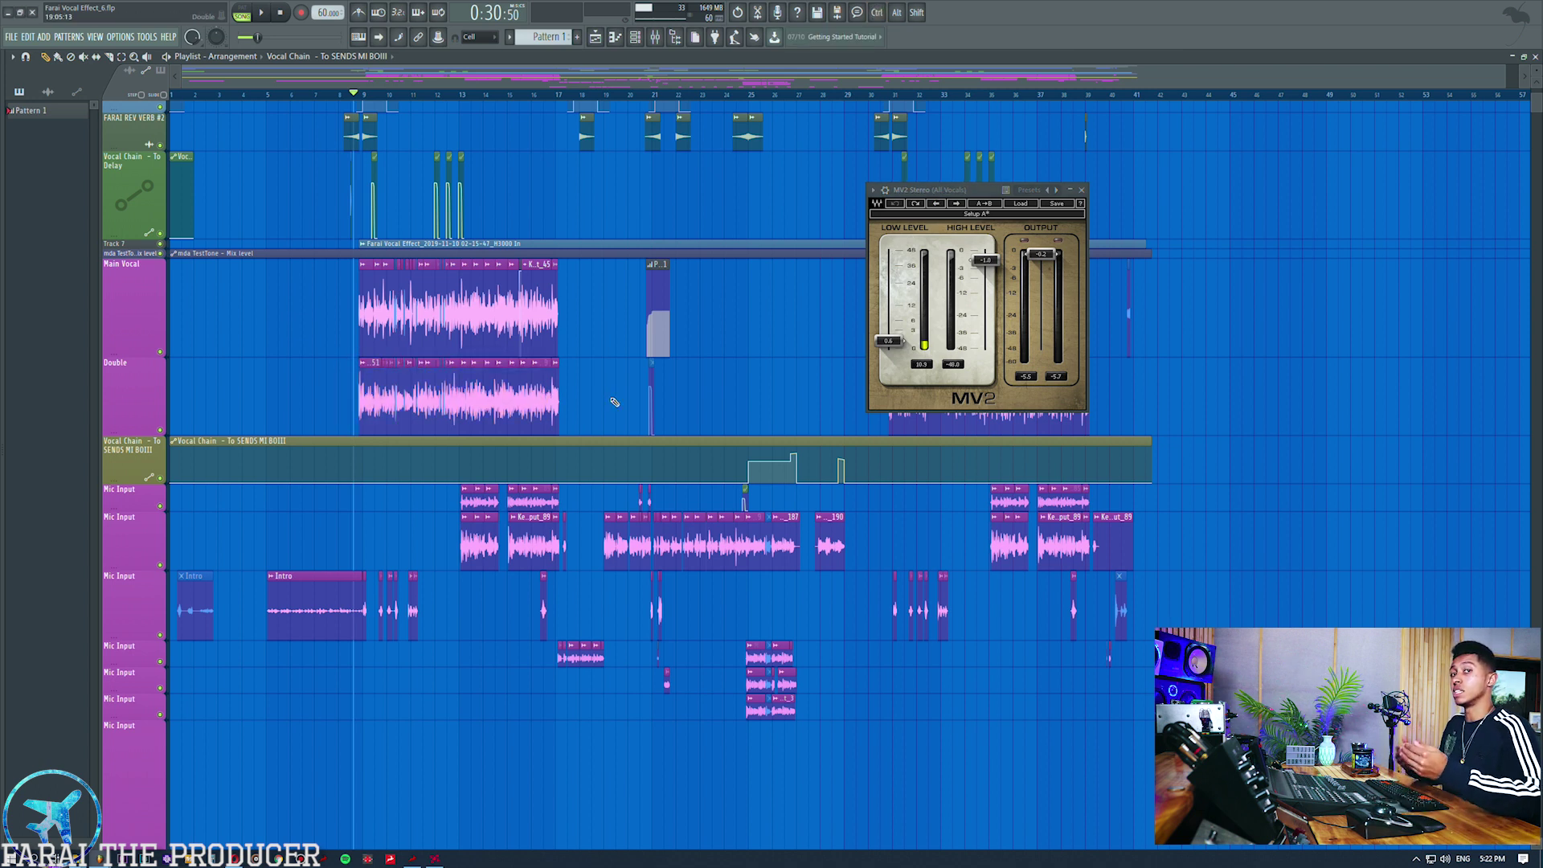
pyautogui.press('space')
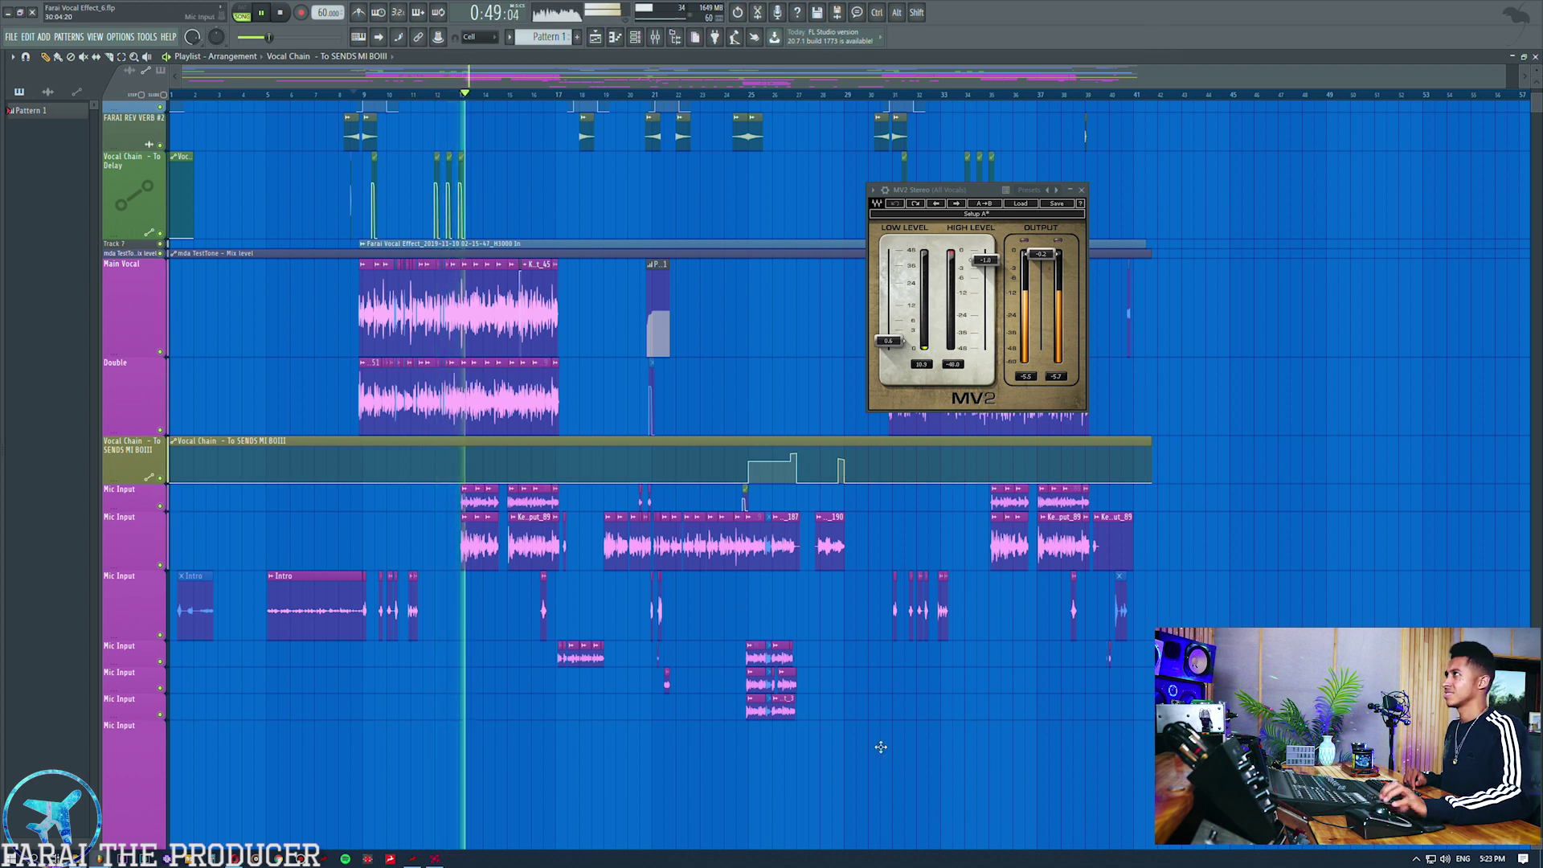
pyautogui.press('space')
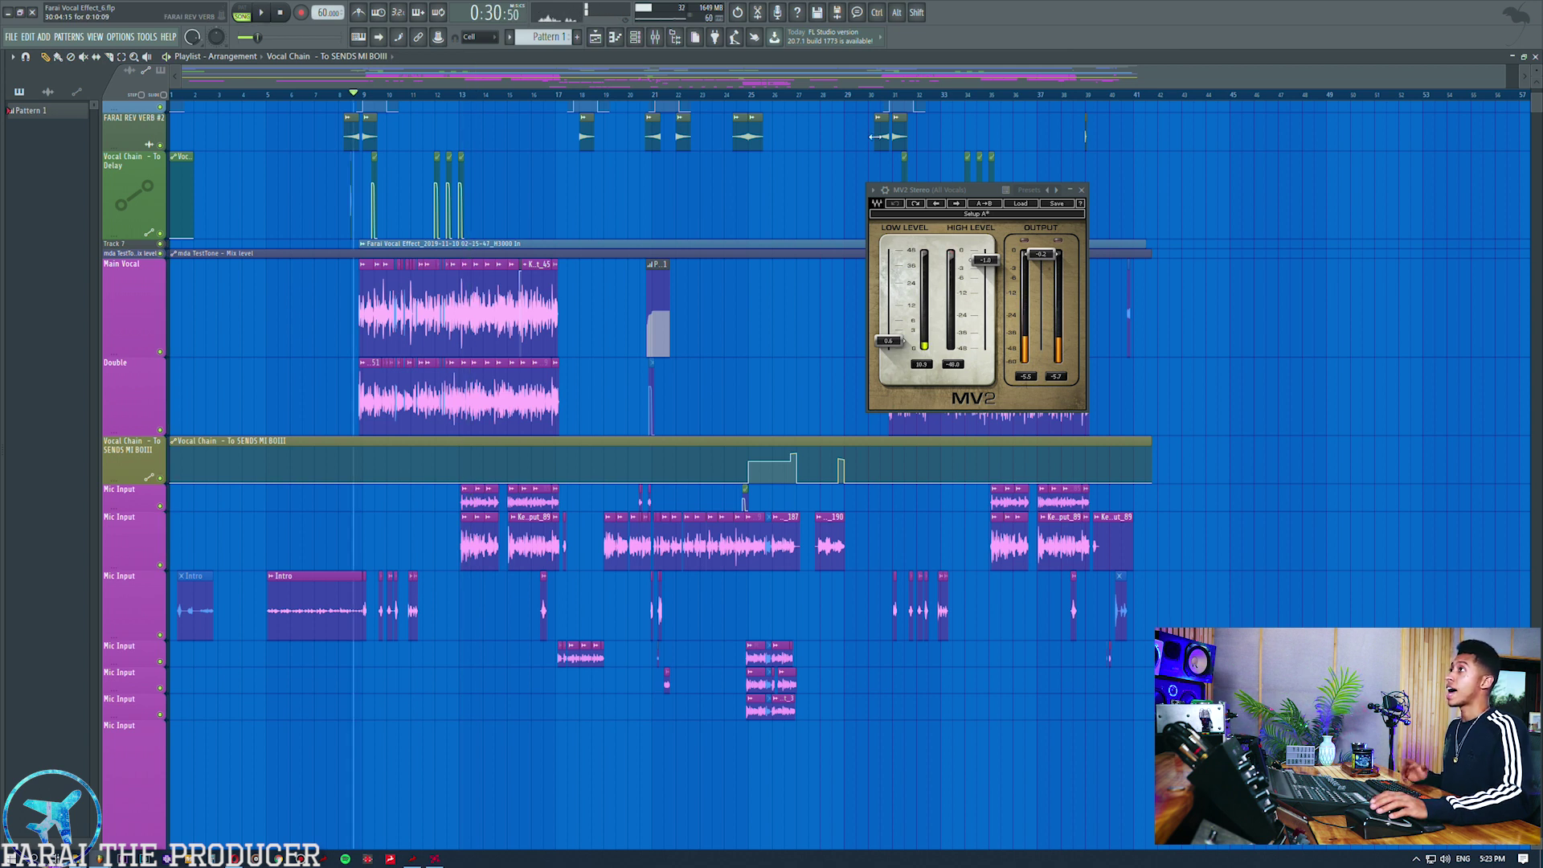
# - Start arrangement playback from the playlist, then return to the mixer and select the All Vocals insert
pyautogui.click(667, 32)
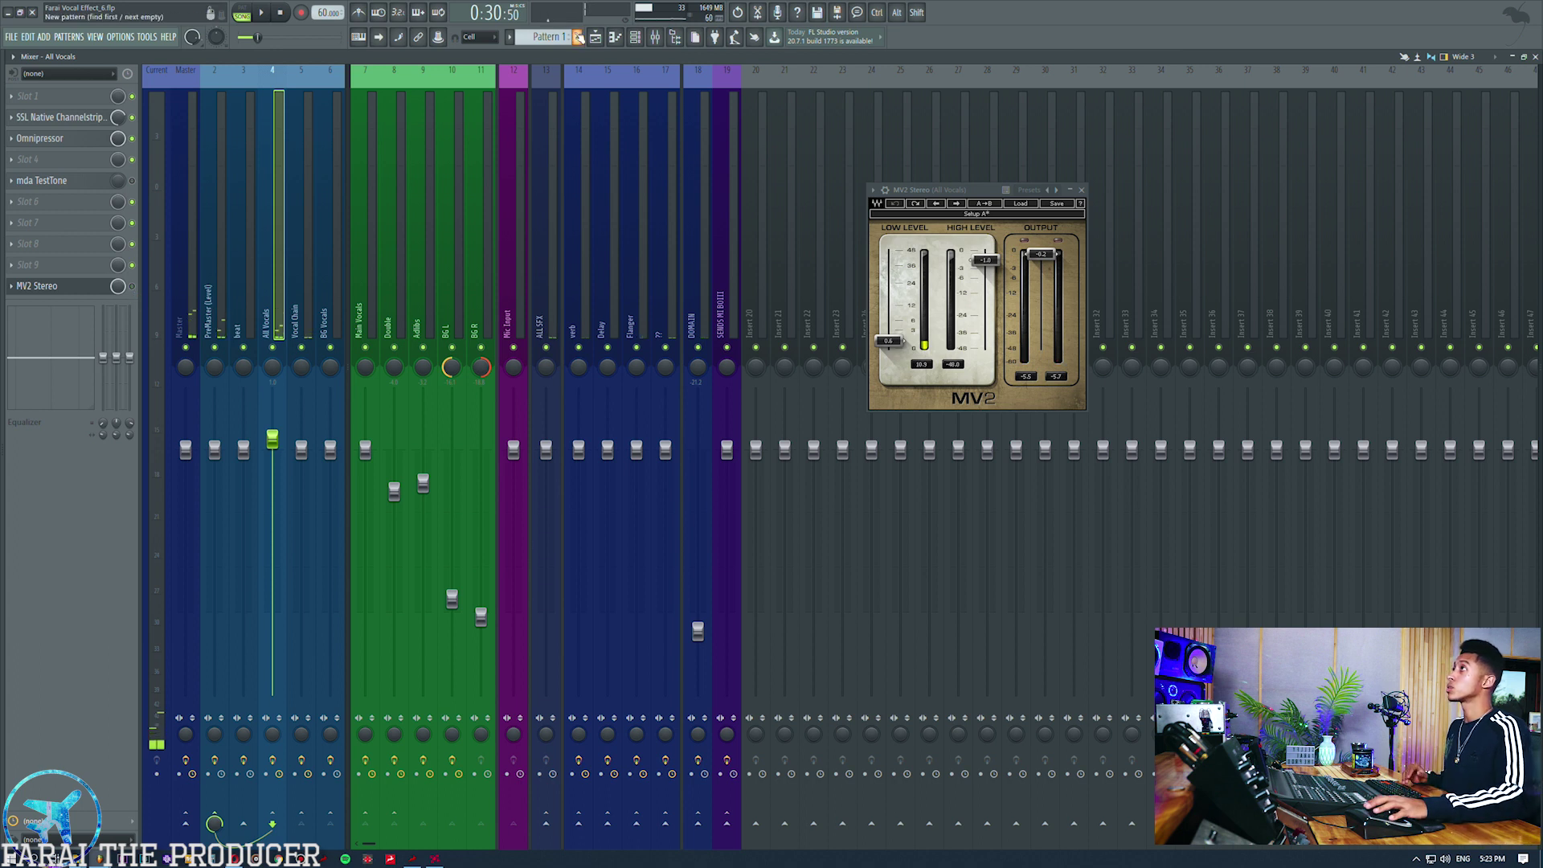
pyautogui.click(599, 38)
pyautogui.press('space')
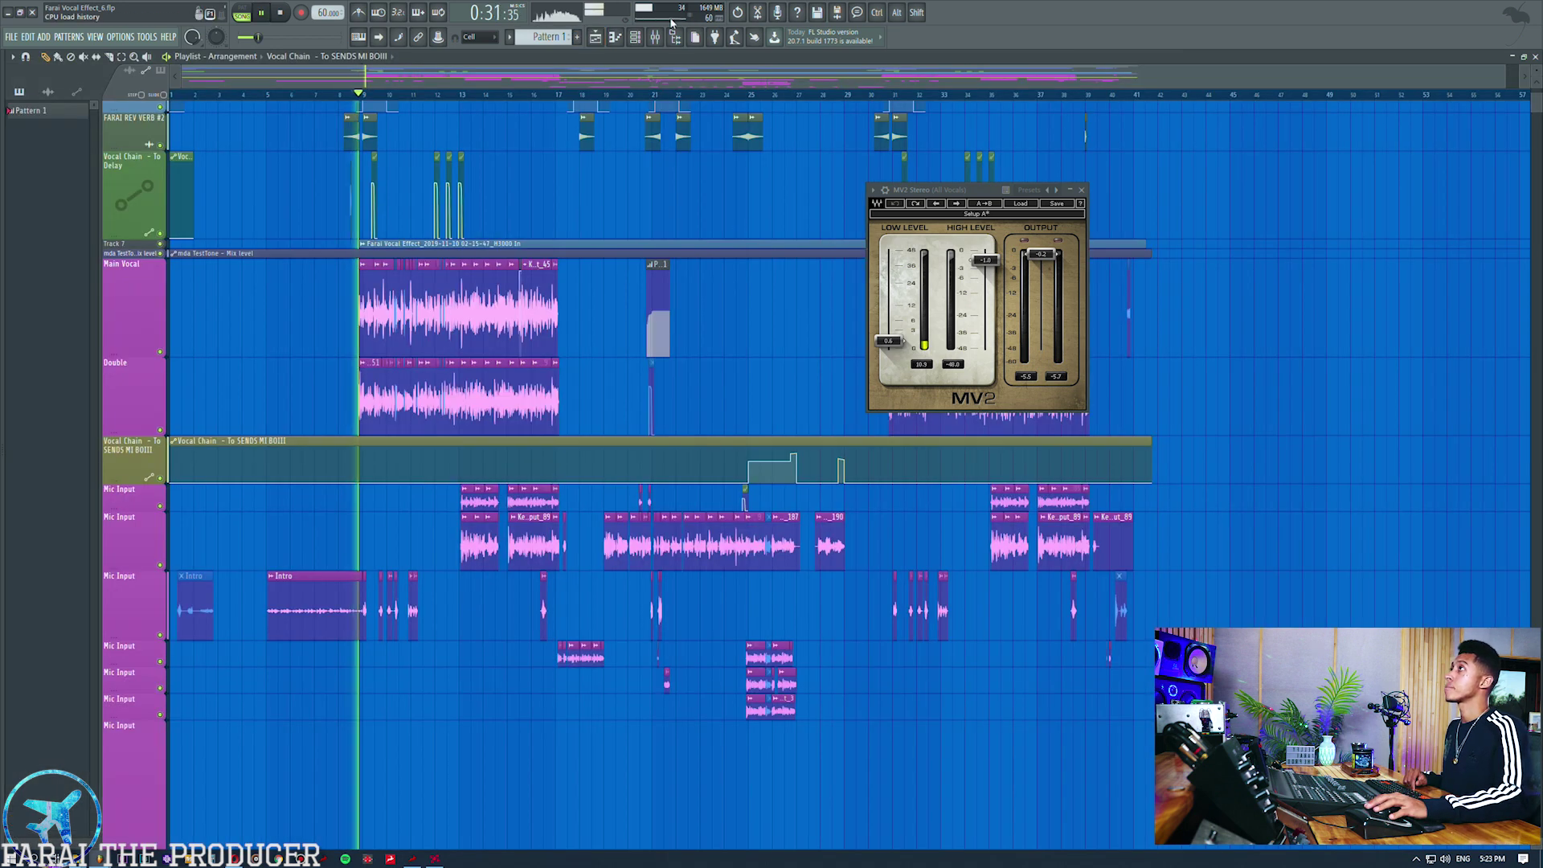
pyautogui.click(656, 40)
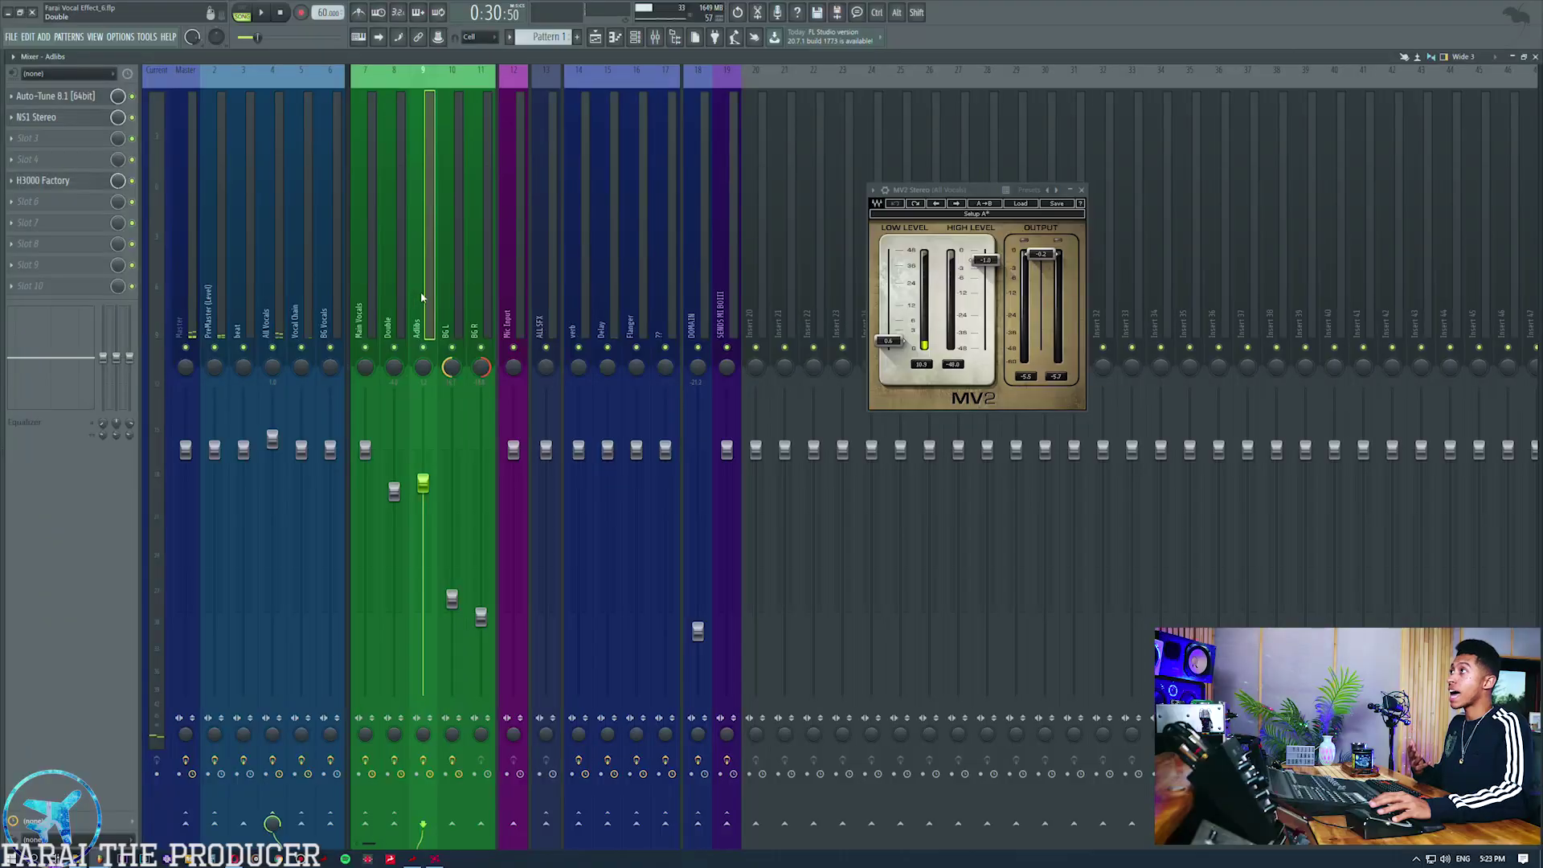
pyautogui.click(473, 284)
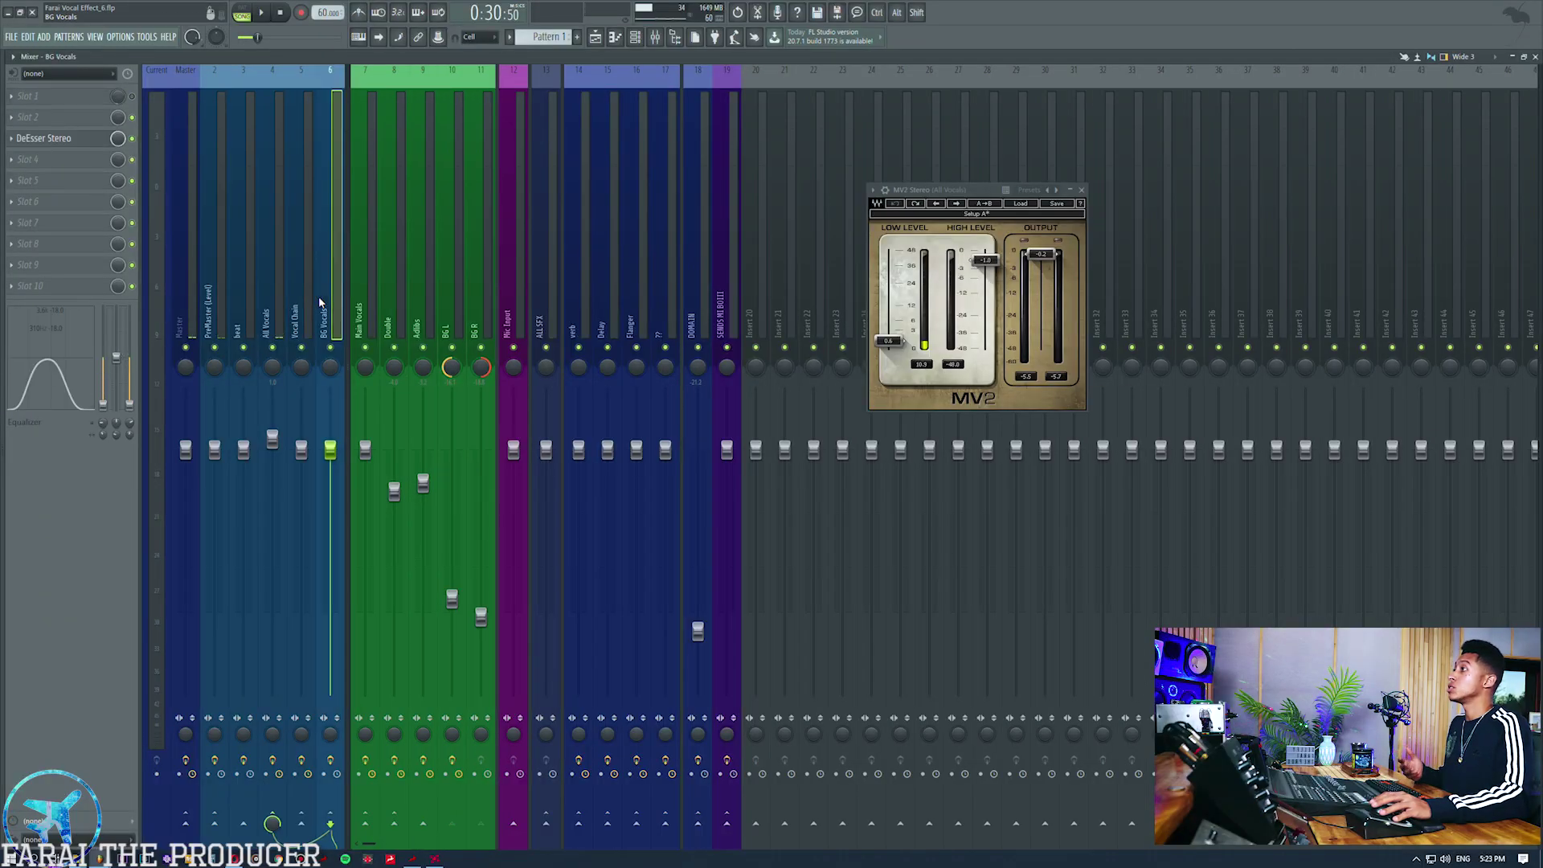
pyautogui.click(273, 298)
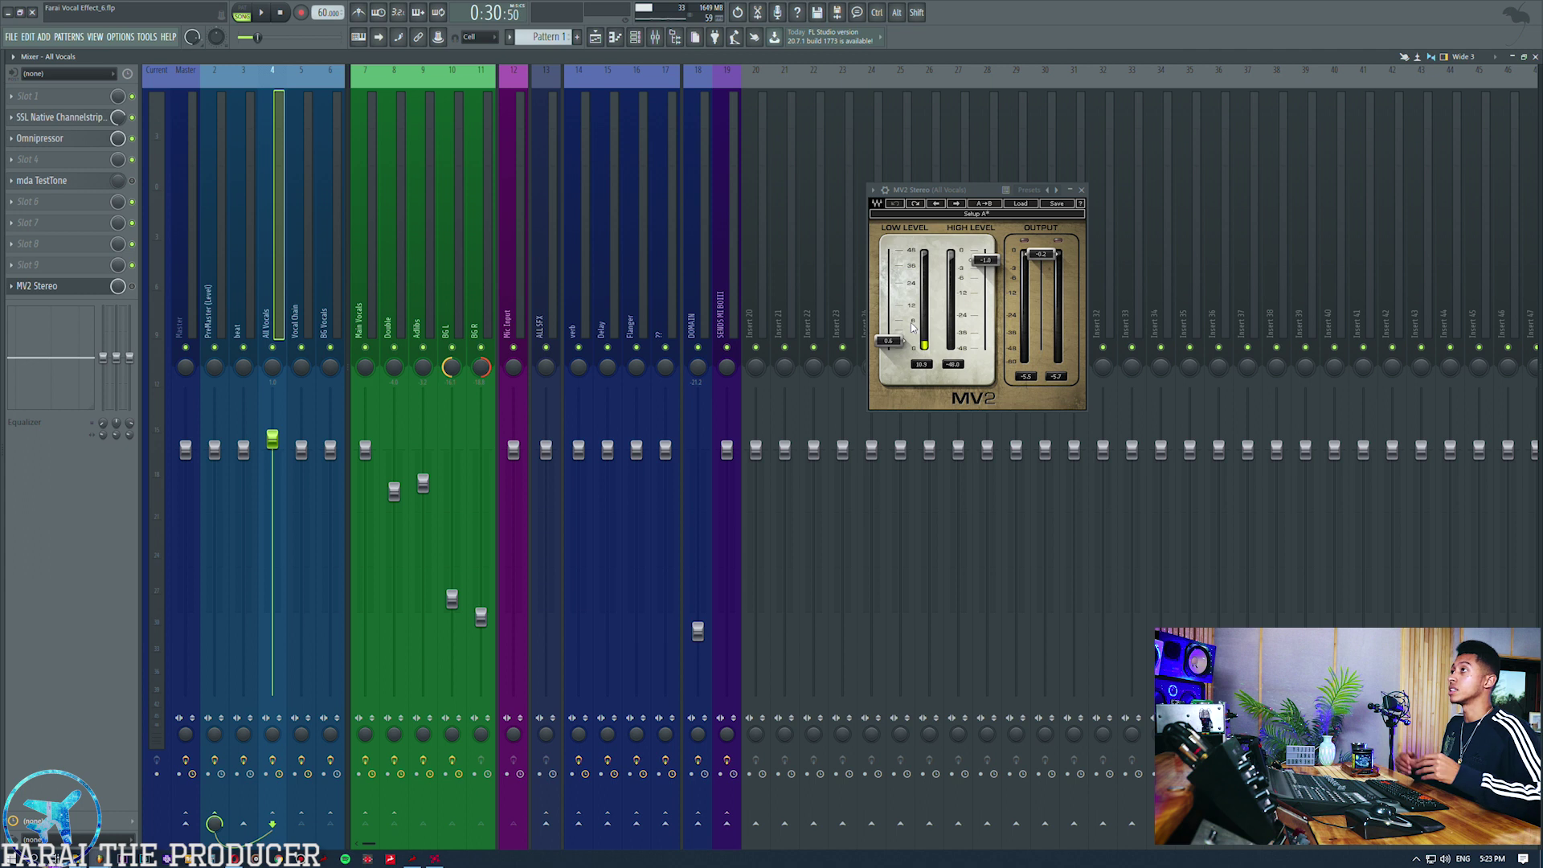
# - Enable the MV2 Stereo slot and play the song several times to audition the compressed vocals
pyautogui.click(133, 287)
pyautogui.press('space')
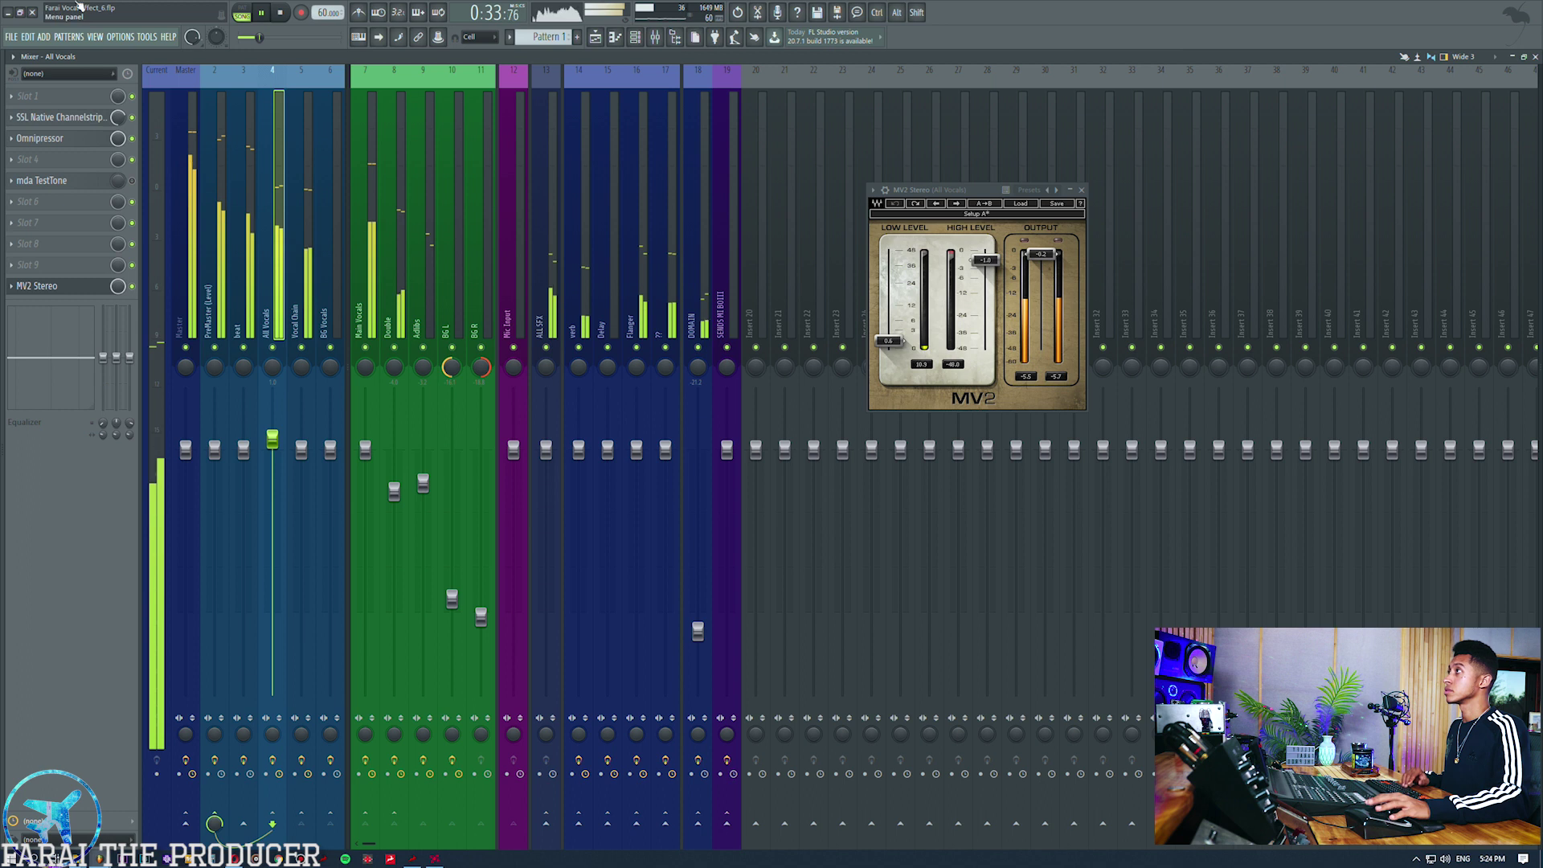
pyautogui.press('space')
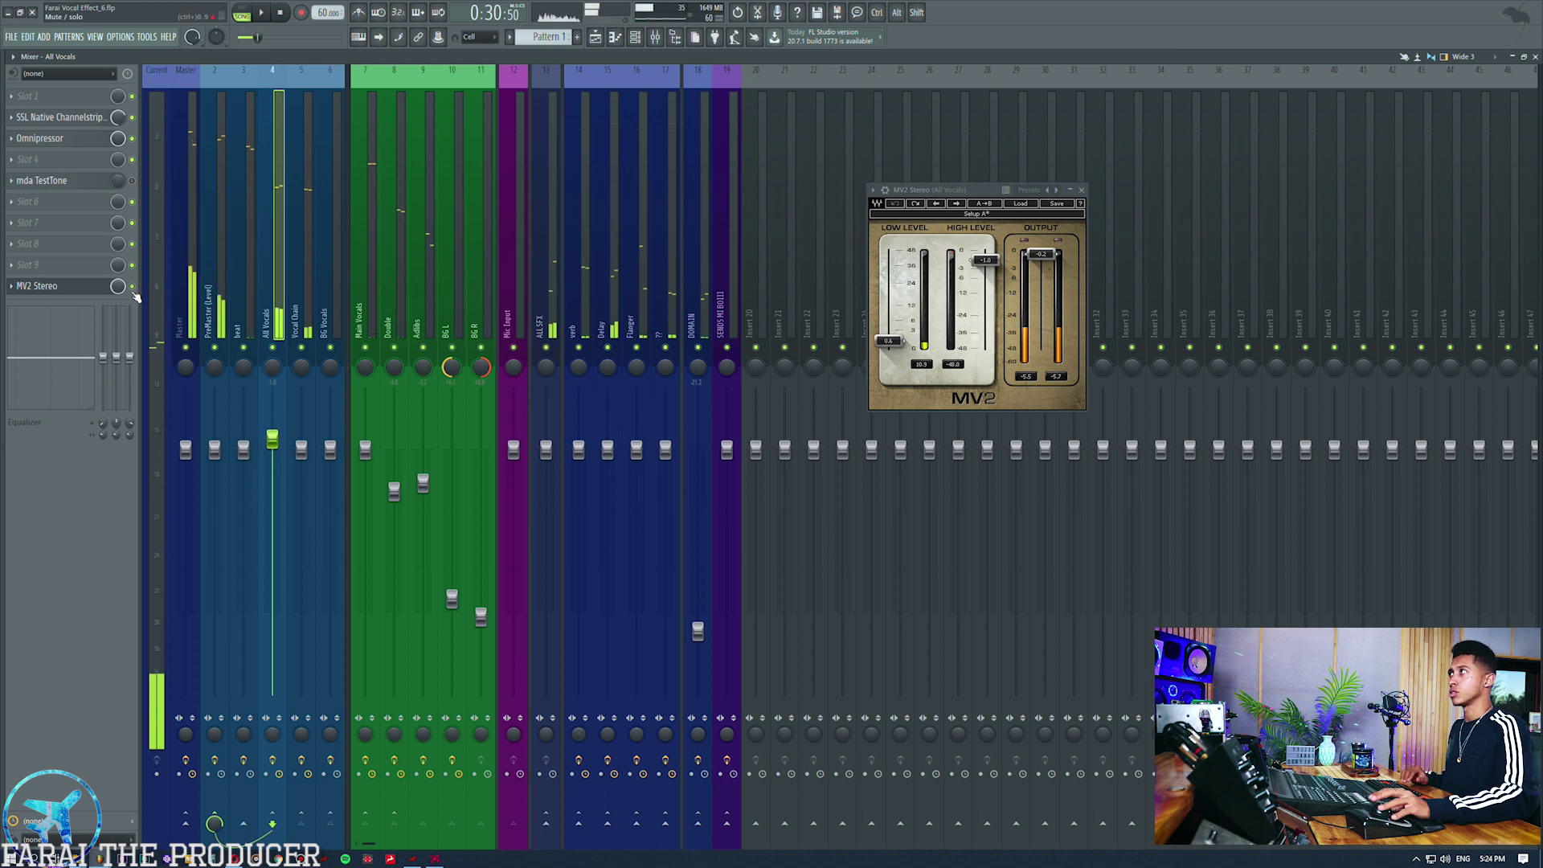
pyautogui.press('space')
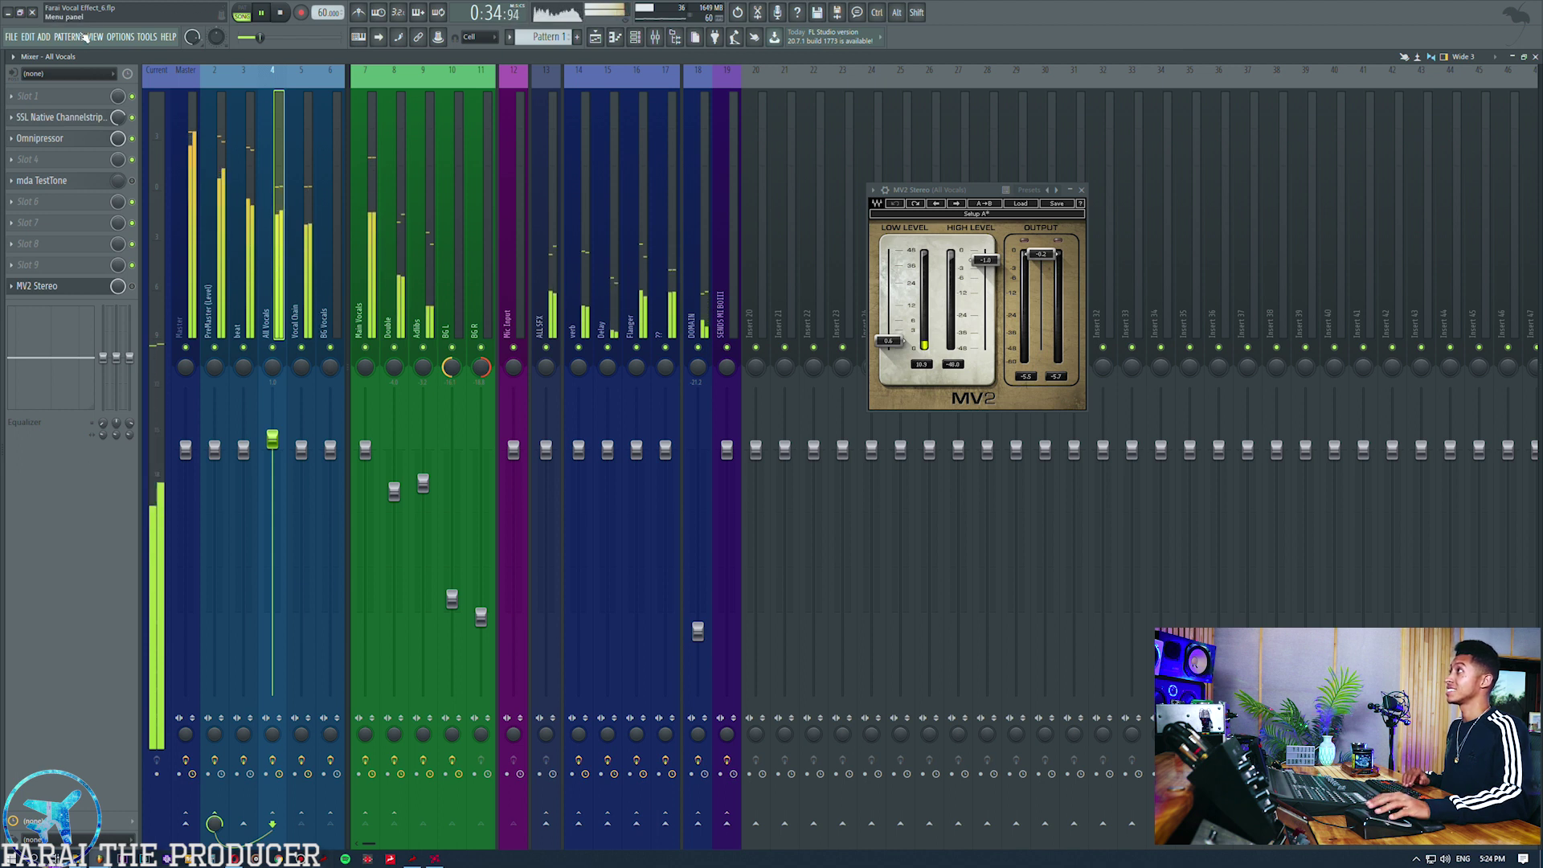
pyautogui.press('space')
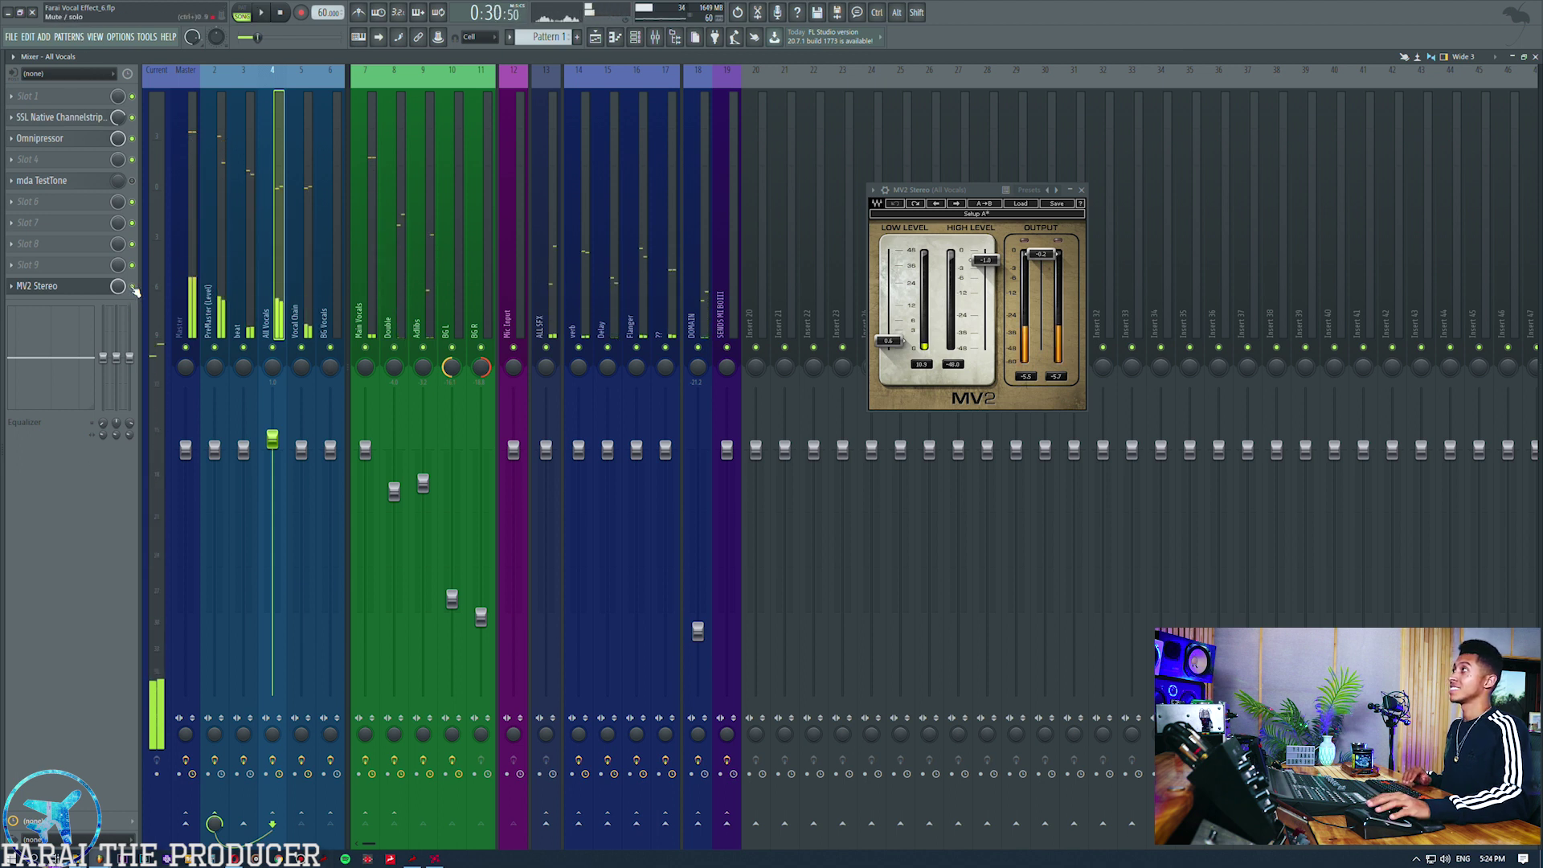
pyautogui.press('space')
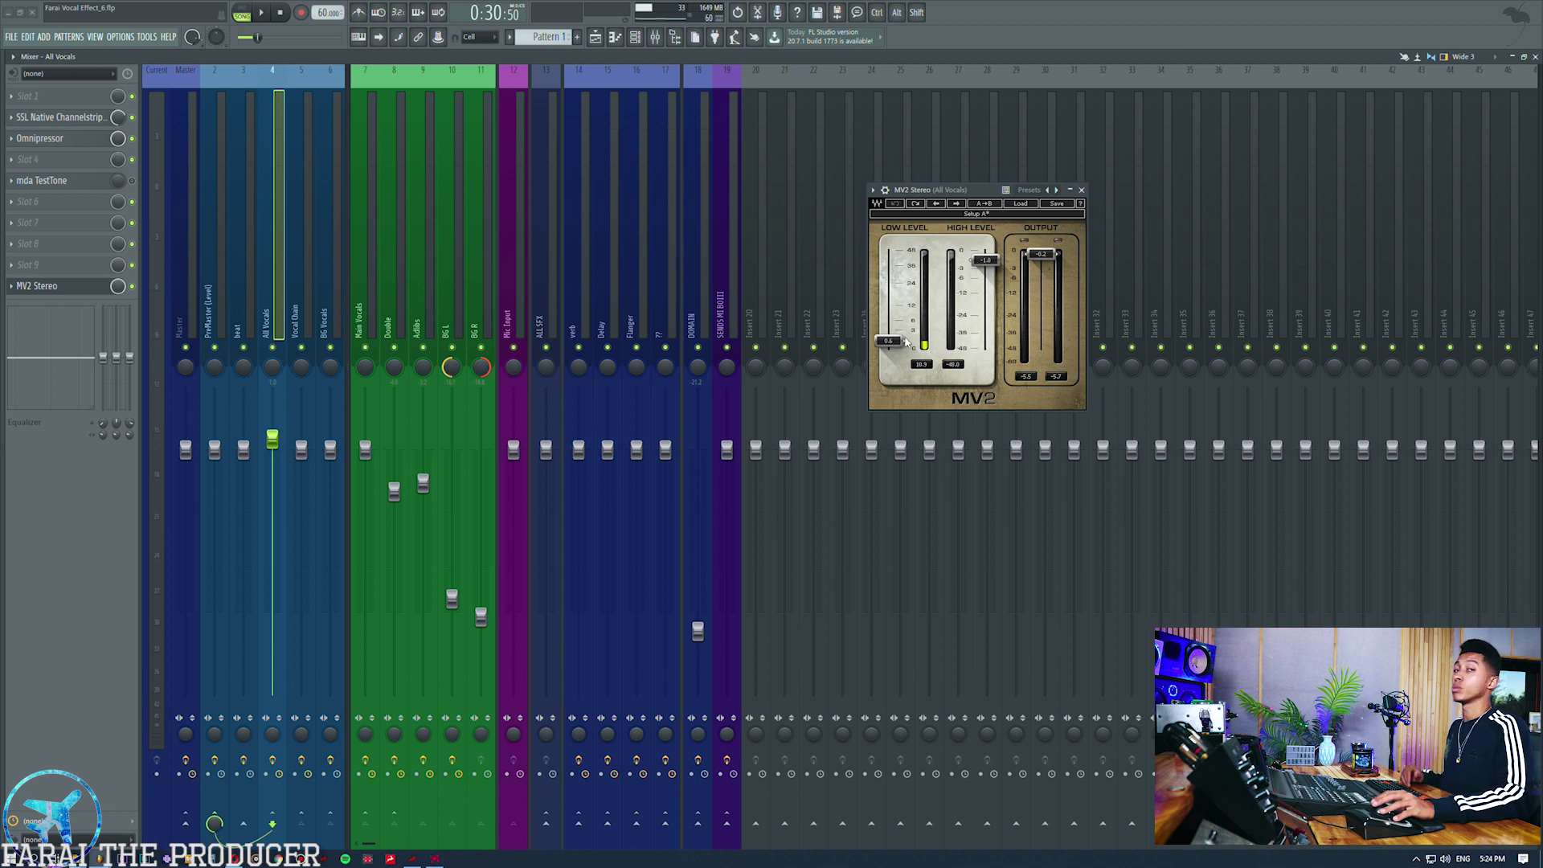
# - During playback, nudge MV2 Low Level to 1.1 and back to 0.6, and lower High Level to -2.7 dB
pyautogui.press('space')
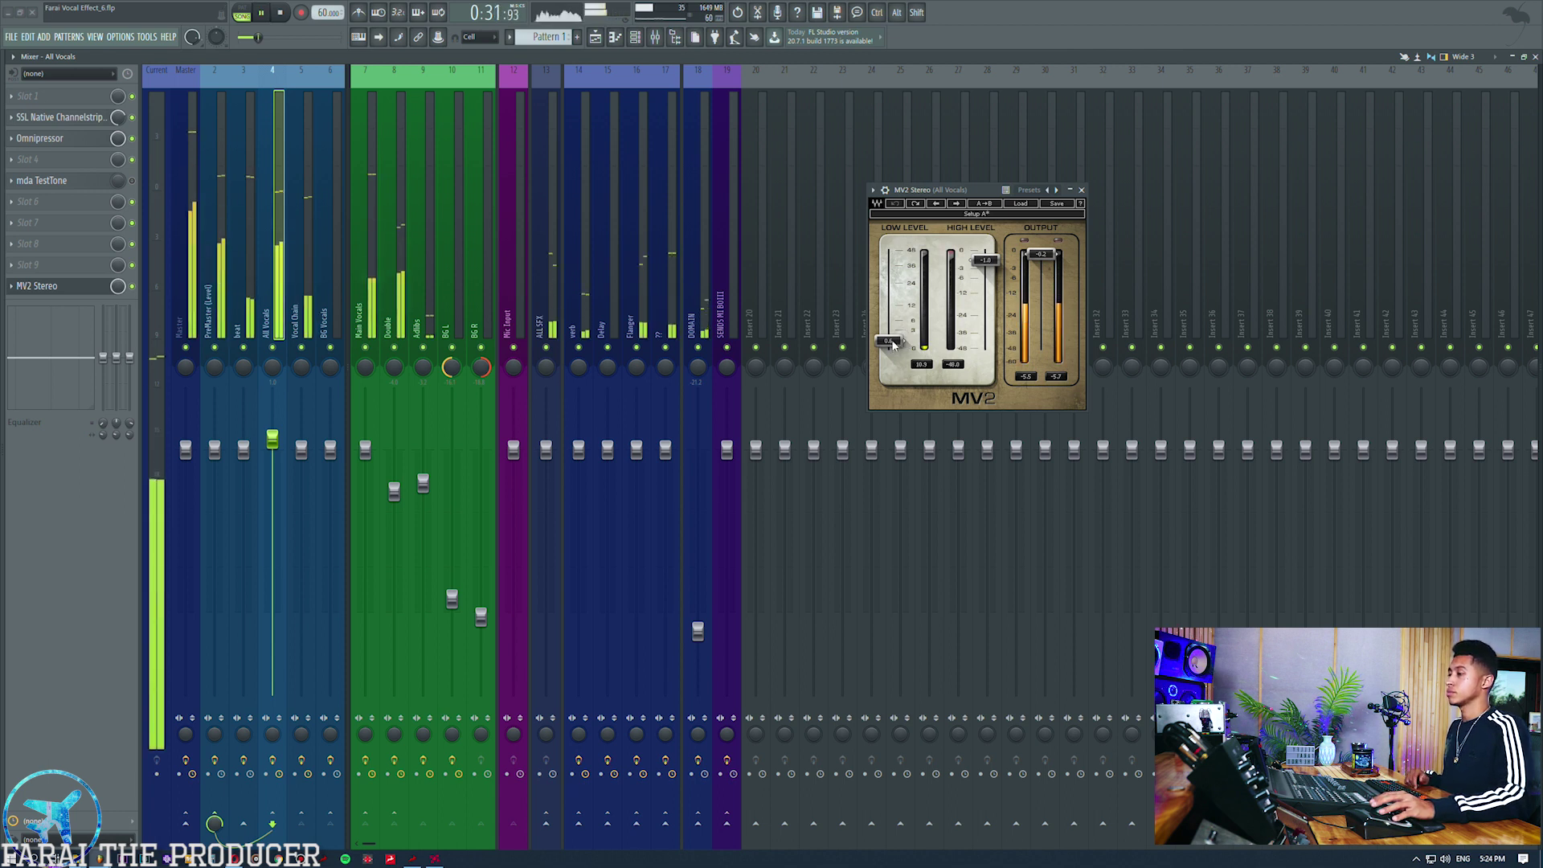
pyautogui.moveTo(892, 341); pyautogui.dragTo(889, 330)
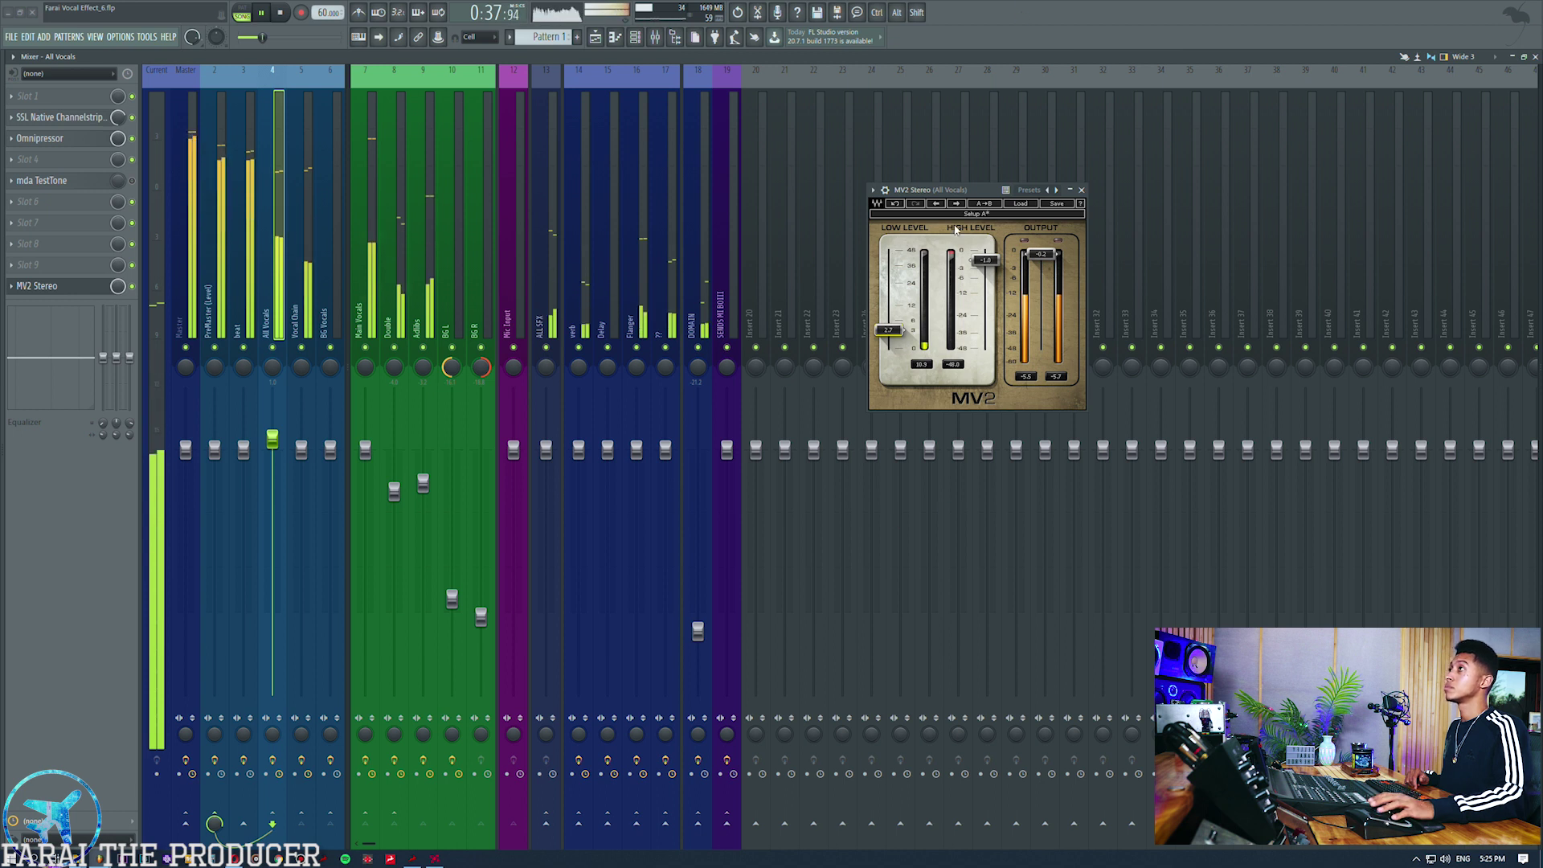
pyautogui.moveTo(889, 329); pyautogui.dragTo(889, 340)
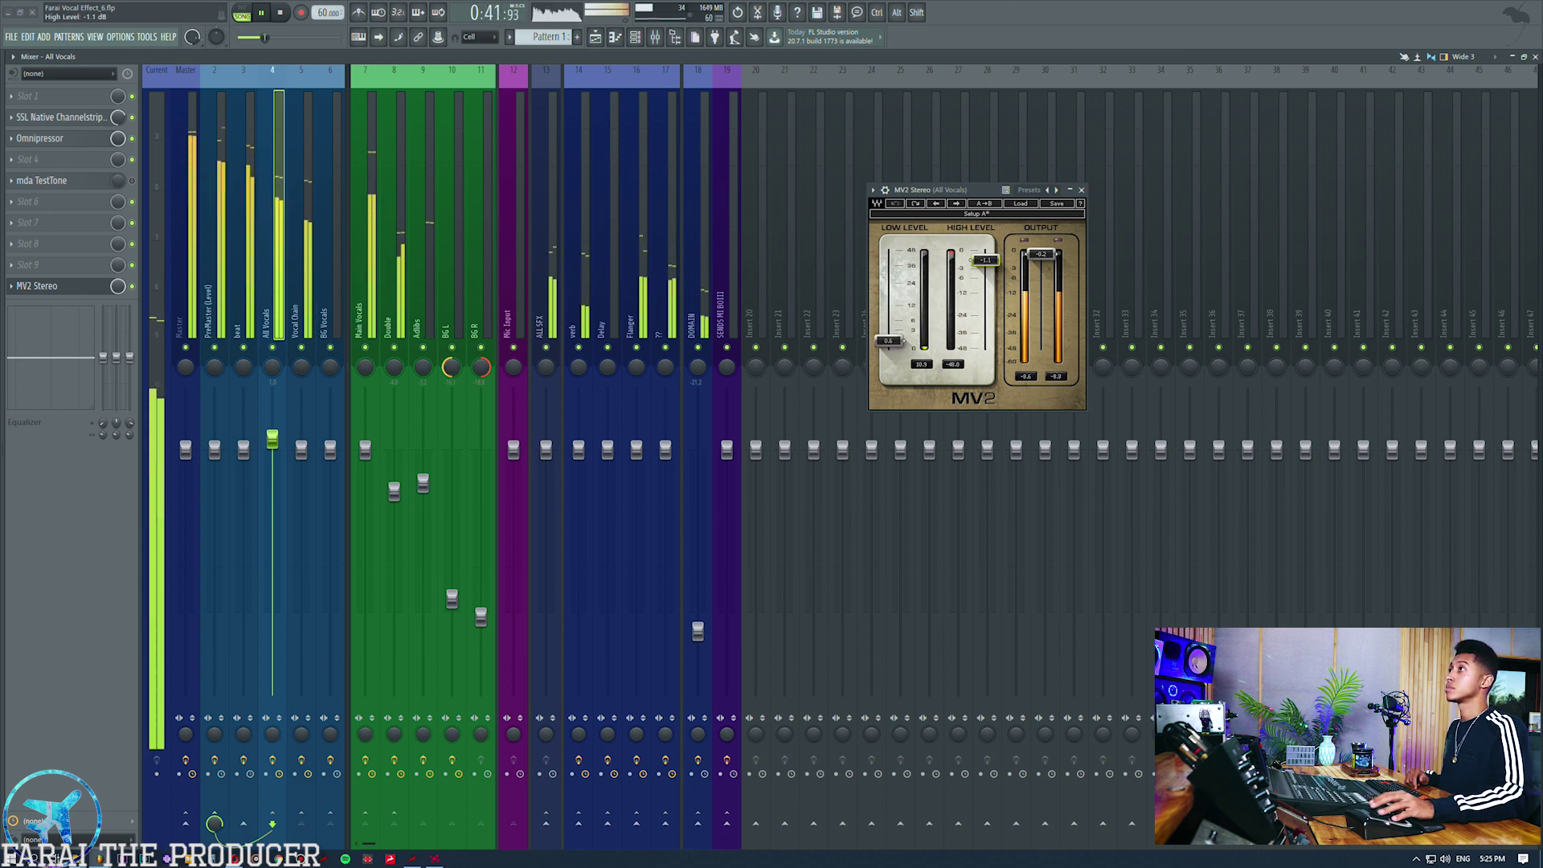
pyautogui.moveTo(986, 260); pyautogui.dragTo(985, 272)
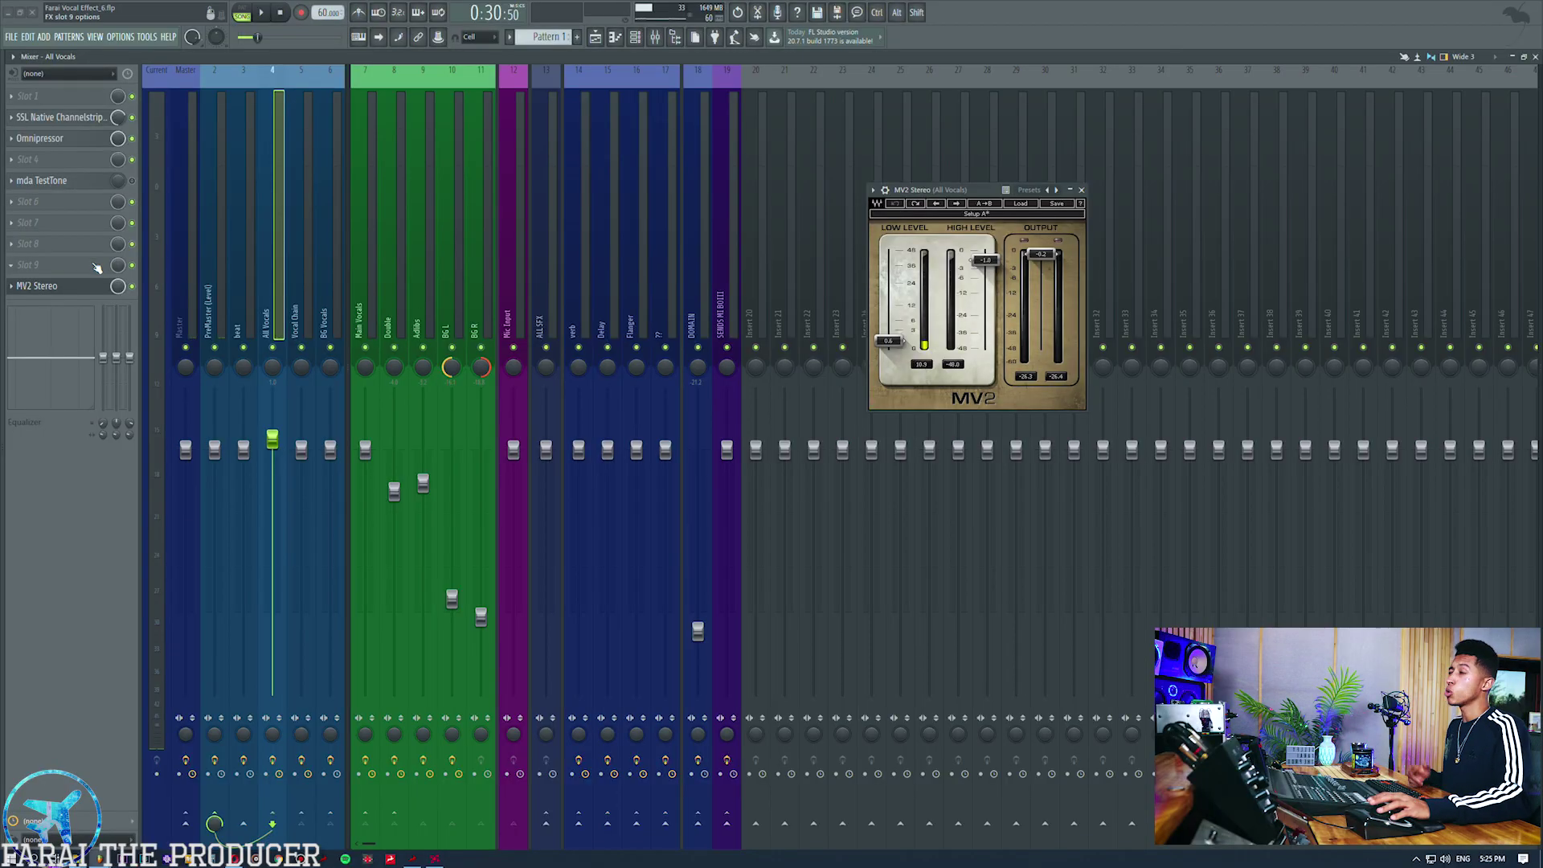
# - Load the W1 Limiter into an empty FX slot on All Vocals via More plugins, searching 'w1'
pyautogui.click(95, 266)
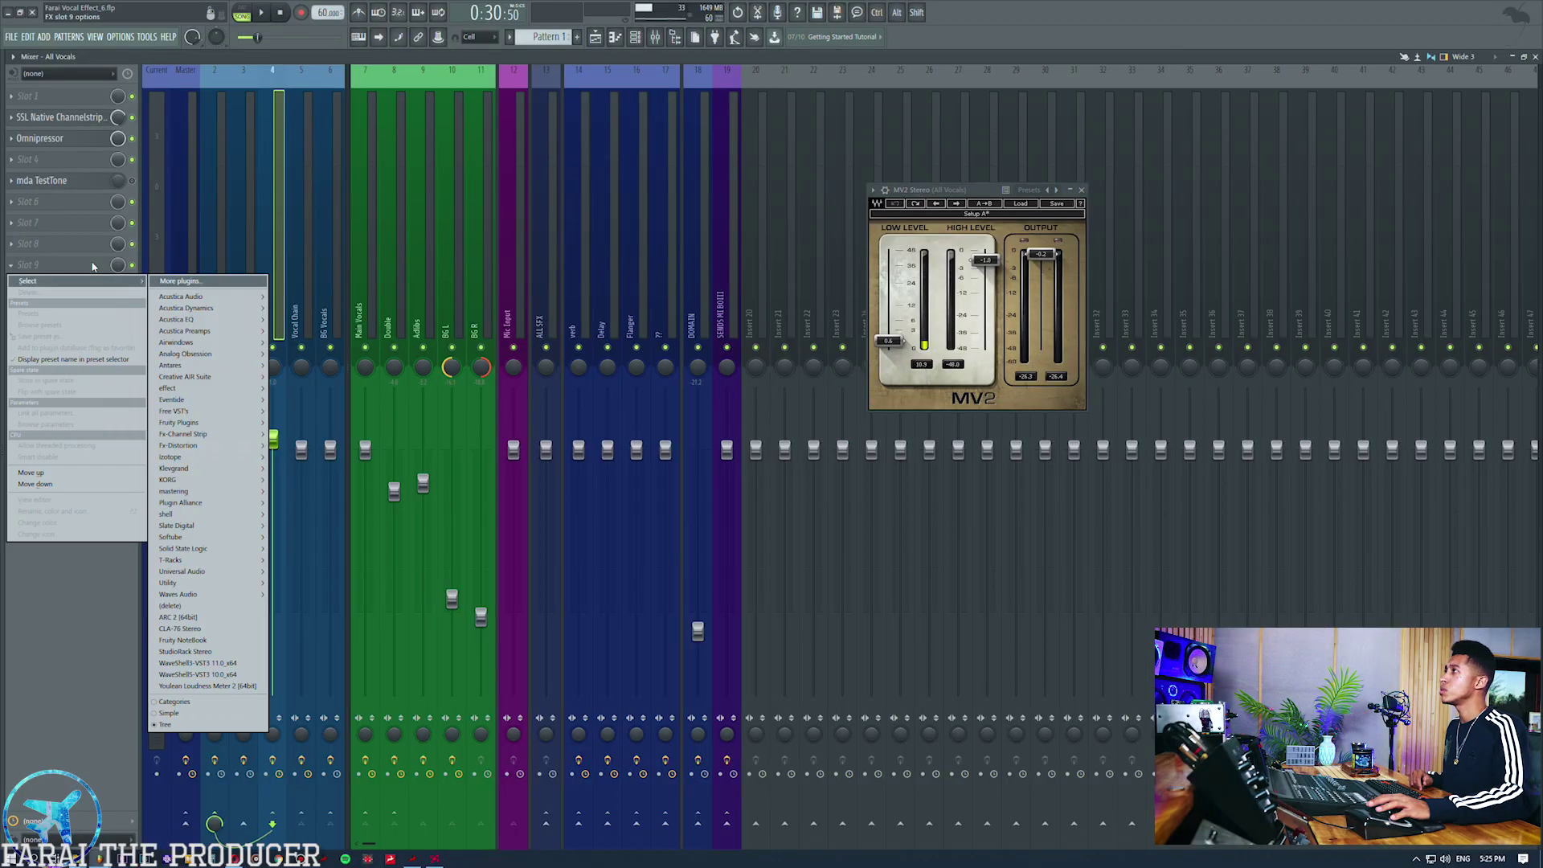
pyautogui.moveTo(185, 411)
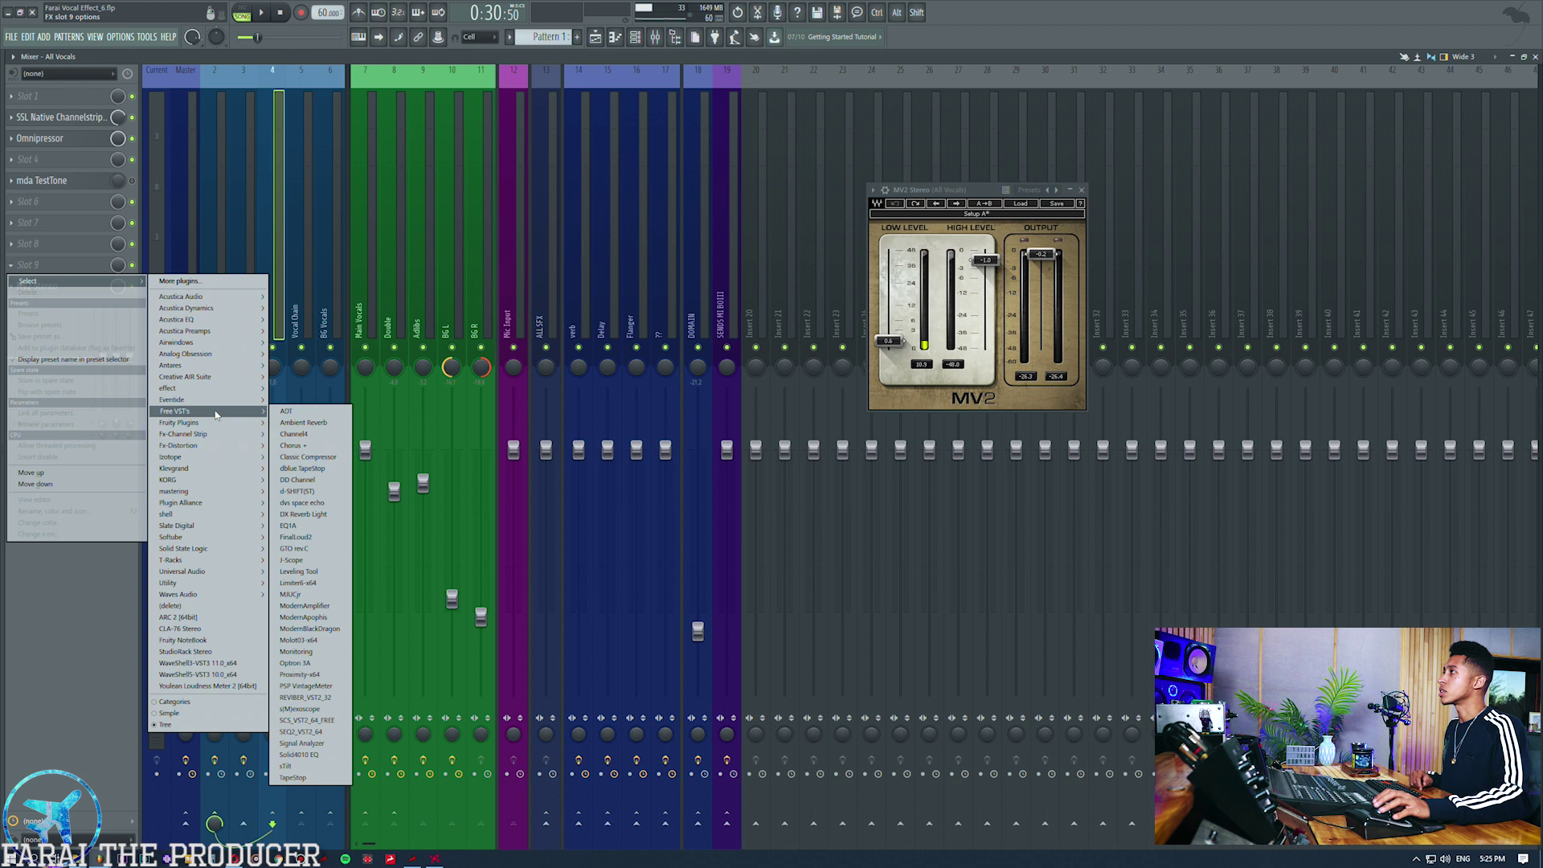
pyautogui.click(183, 283)
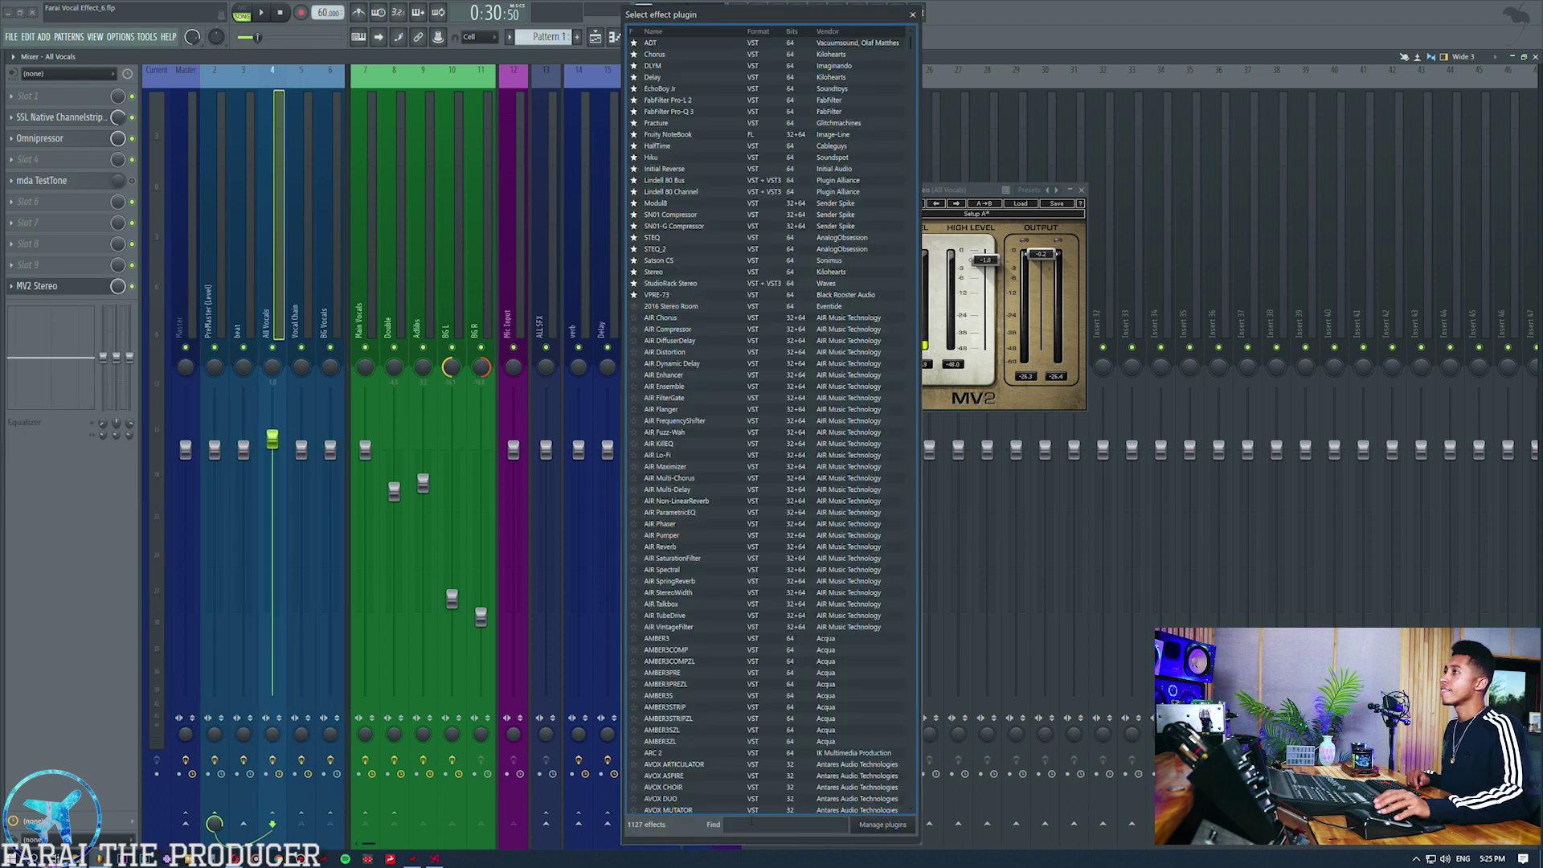
pyautogui.write('w1')
pyautogui.doubleClick(667, 45)
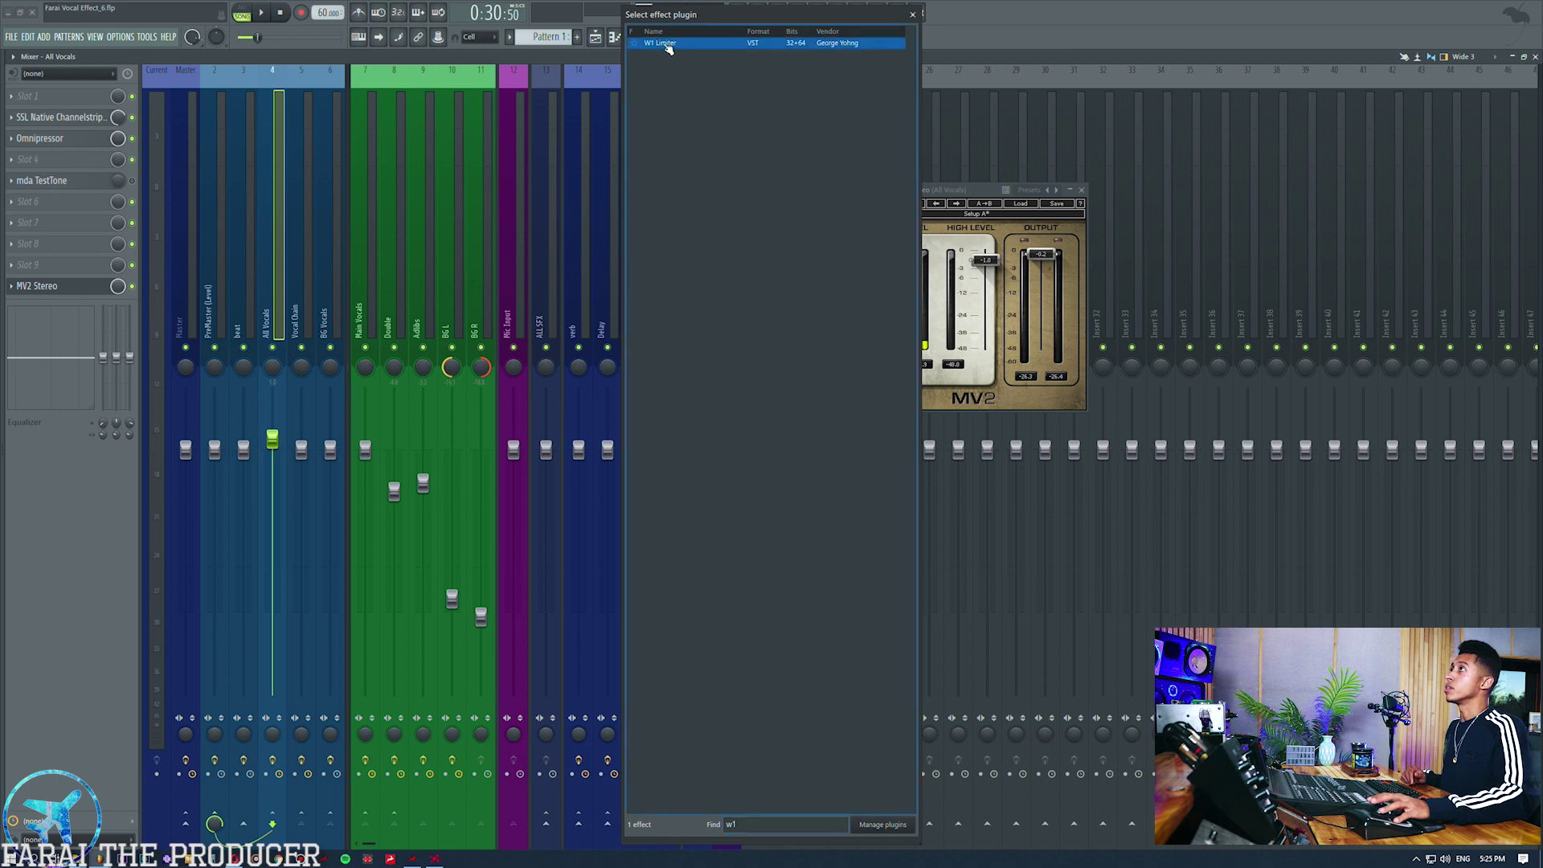
pyautogui.press('F9')
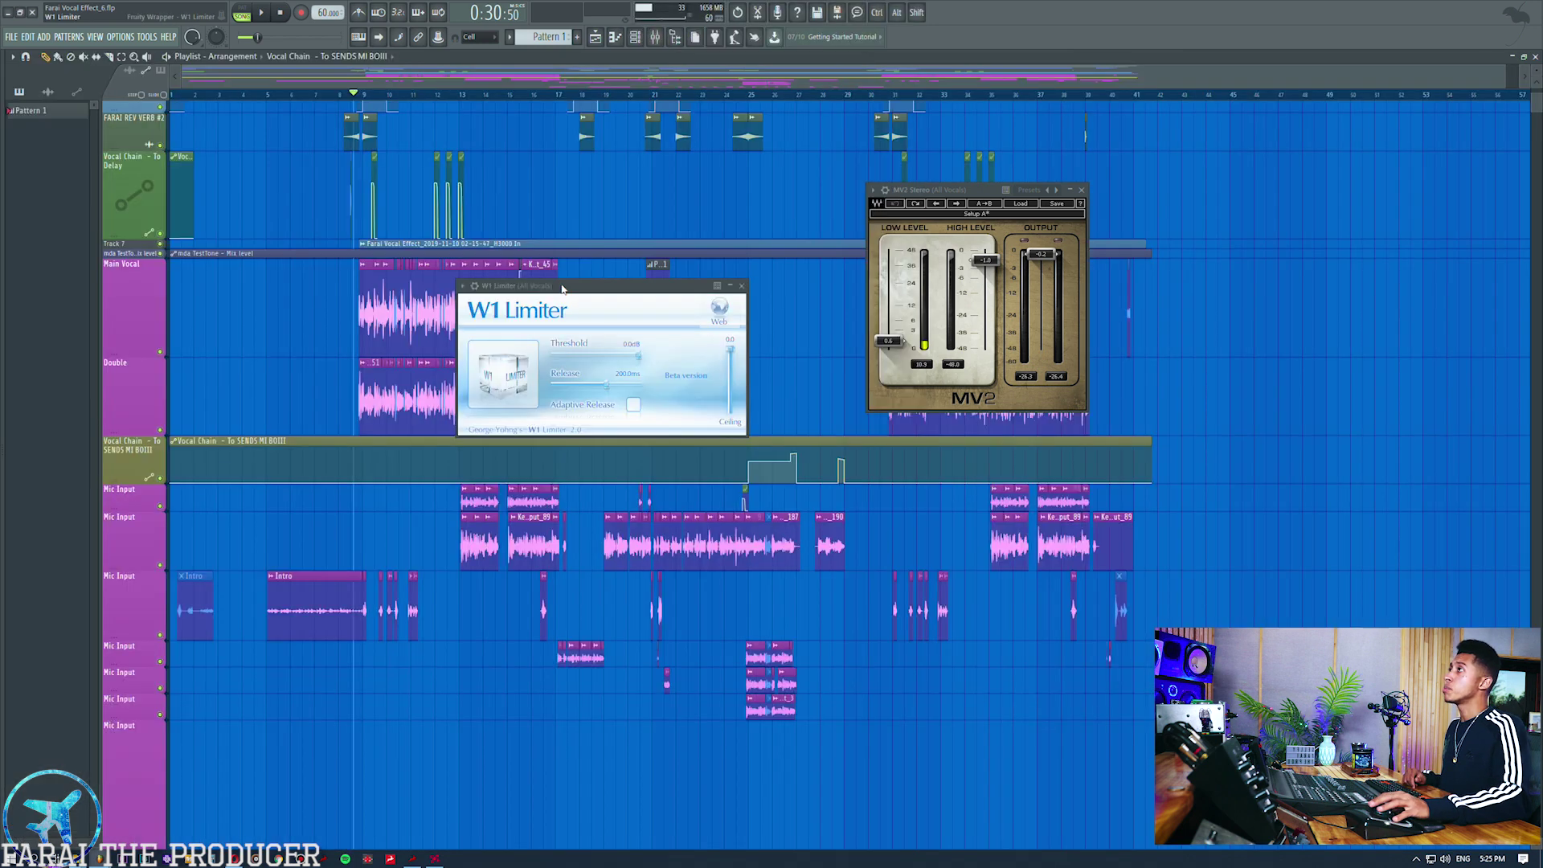
# - Set the W1 Limiter threshold to -1.5 dB, close its window, and shift the MV2 window left
pyautogui.moveTo(595, 286); pyautogui.dragTo(679, 233)
pyautogui.click(655, 37)
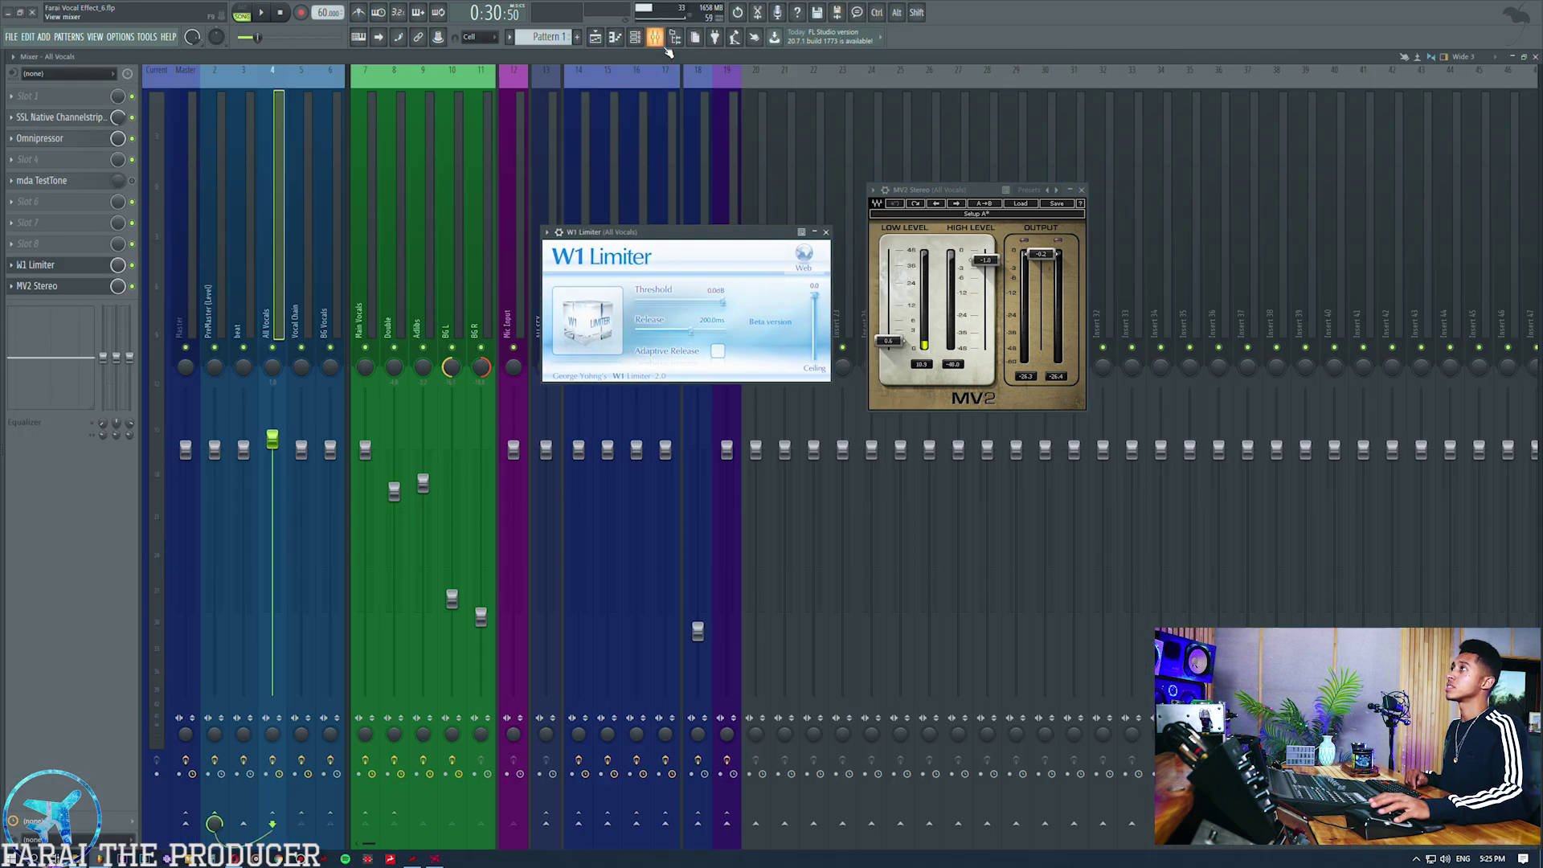
pyautogui.moveTo(722, 304); pyautogui.dragTo(718, 307)
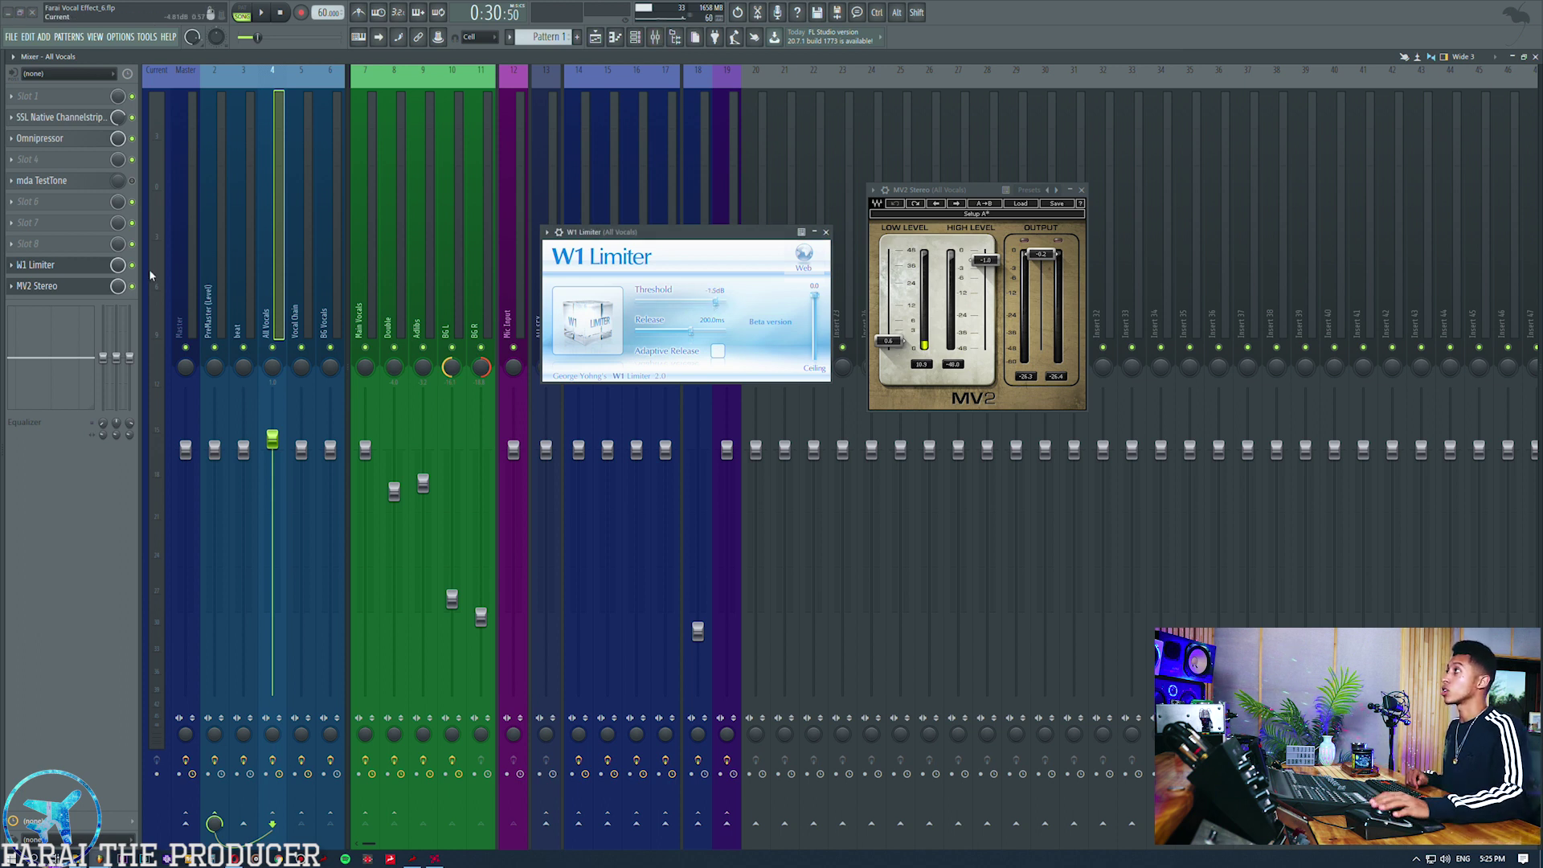
pyautogui.click(40, 264)
pyautogui.moveTo(946, 194); pyautogui.dragTo(911, 207)
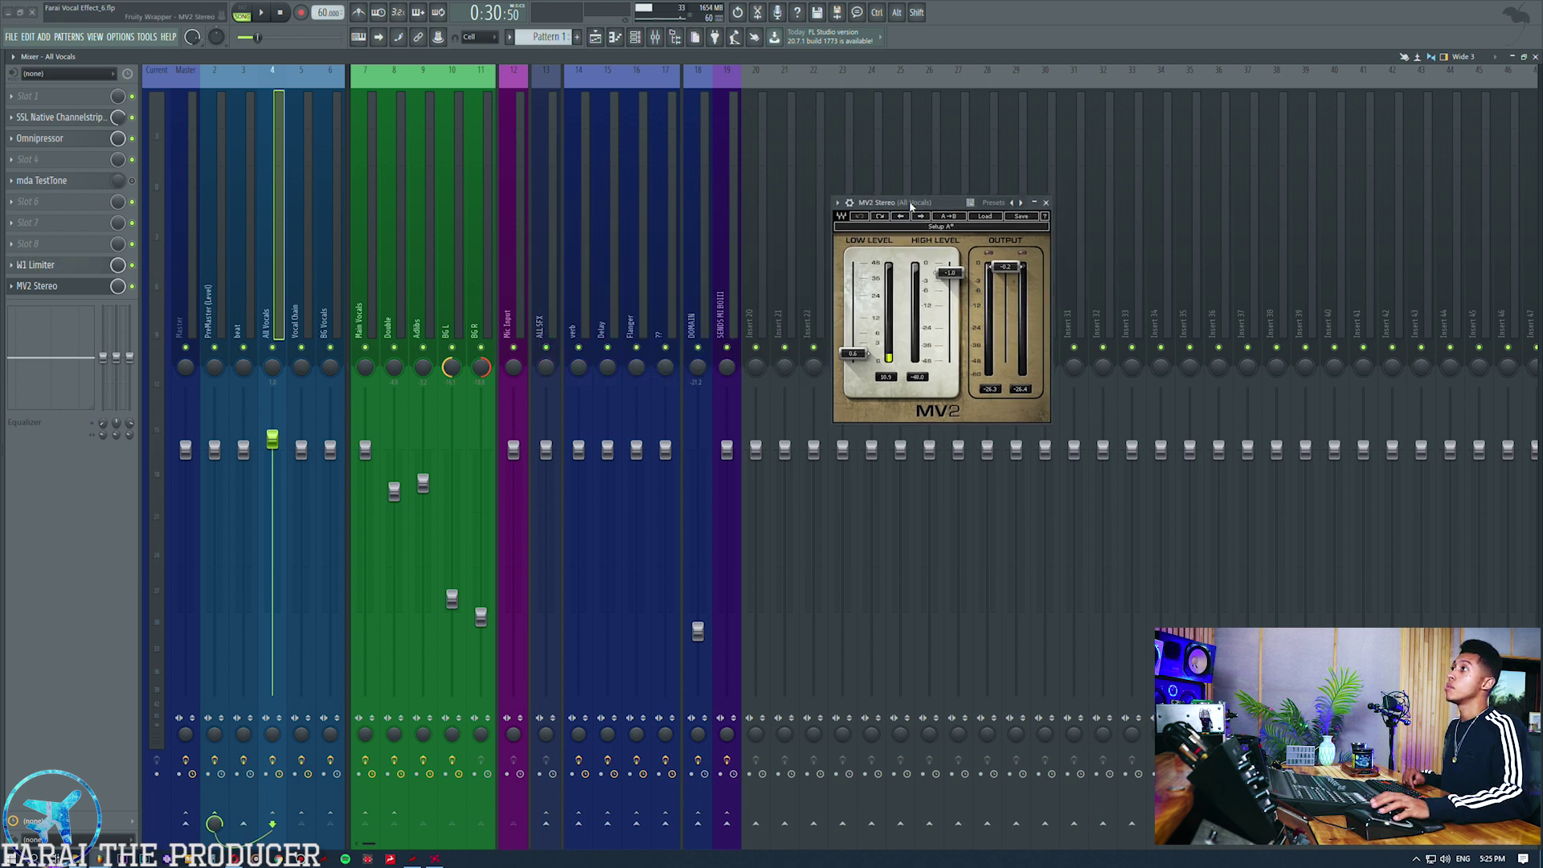